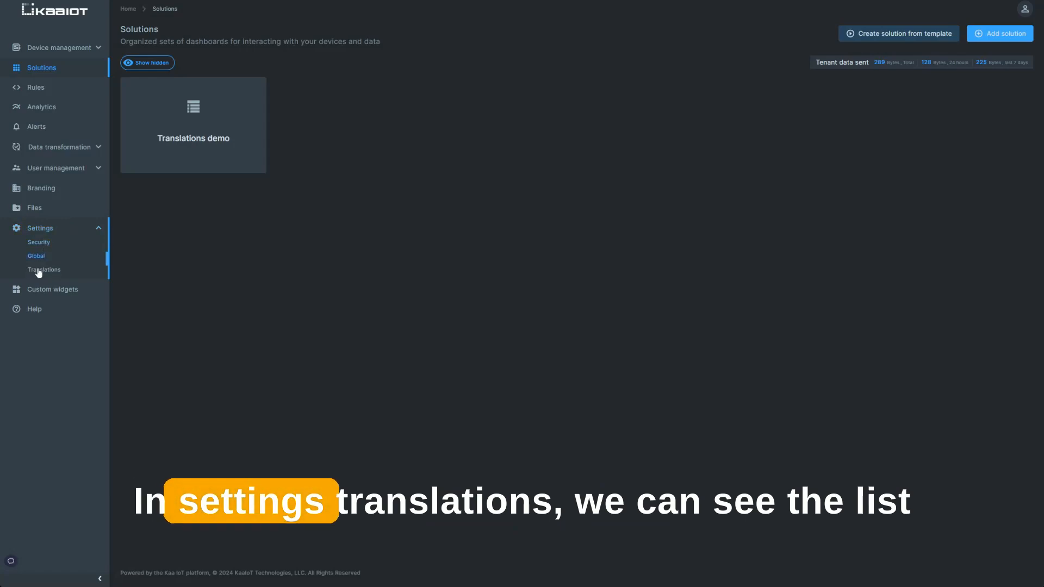
Start a new entry in the translations settings for Japanese and paste the prepared Japanese JSON data into it
left_click(41, 270)
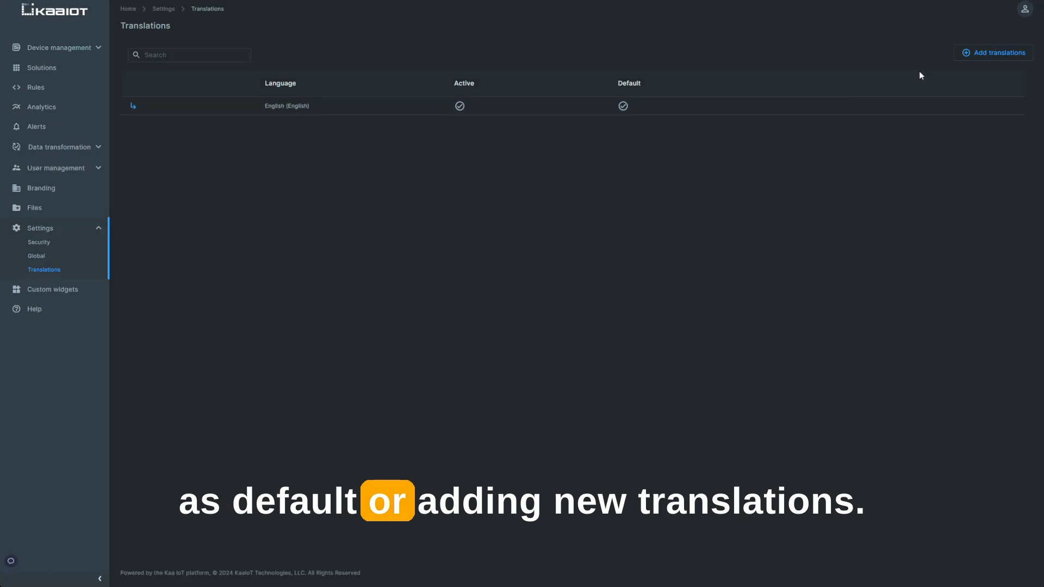
left_click(972, 56)
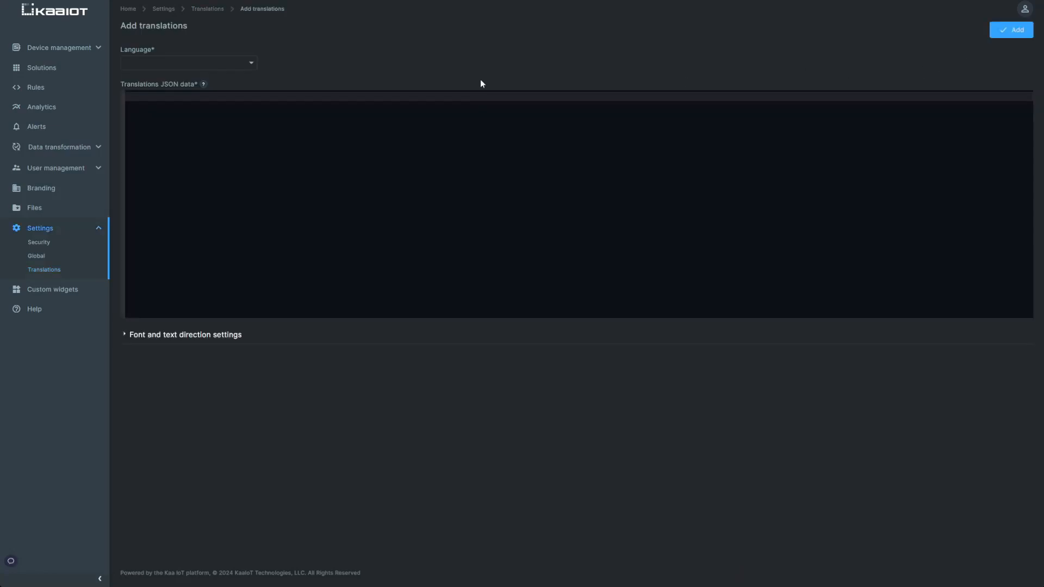
left_click(203, 61)
type("jap")
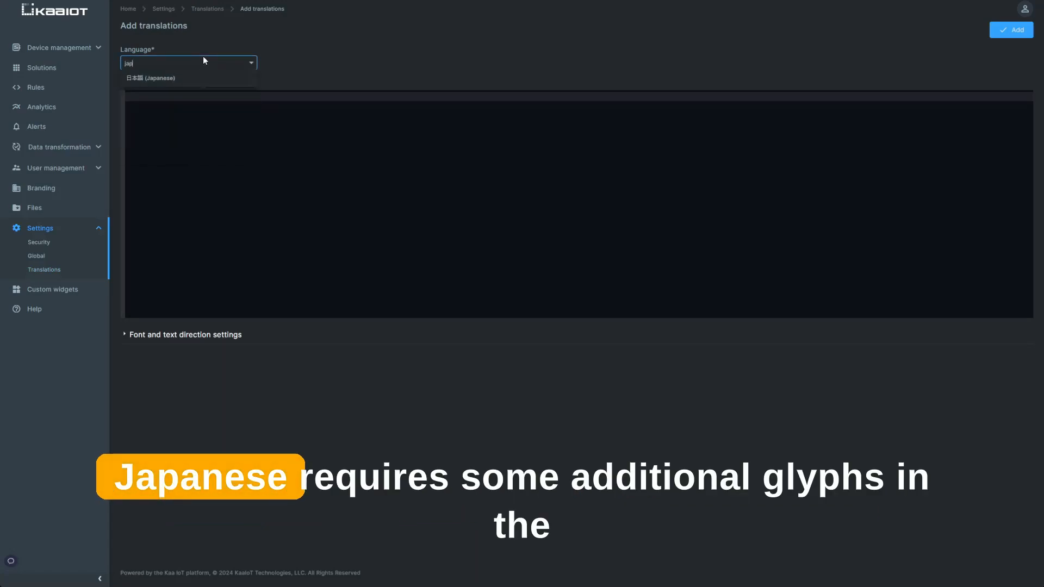
left_click(212, 81)
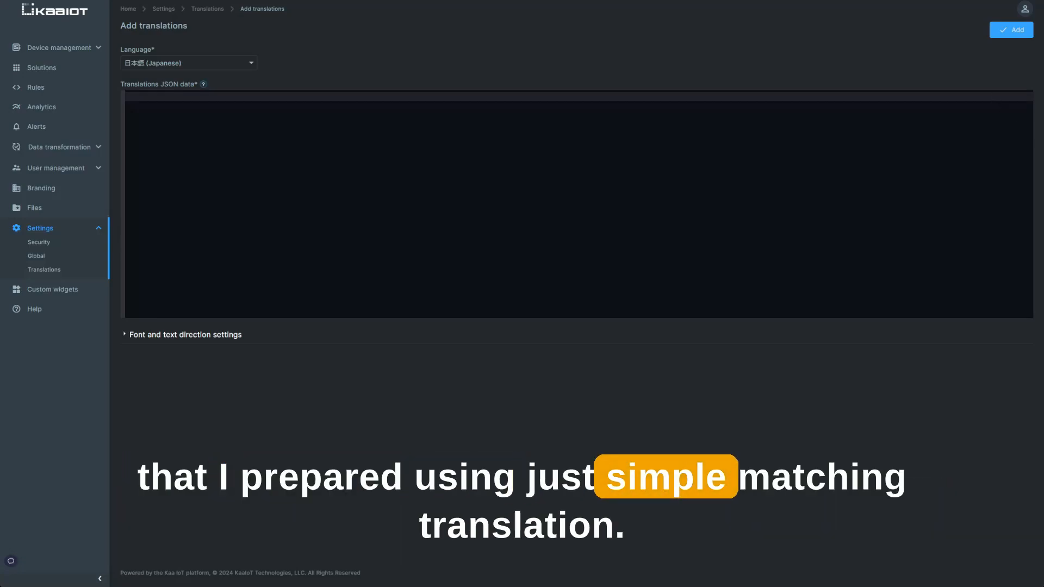
key("ctrl+v")
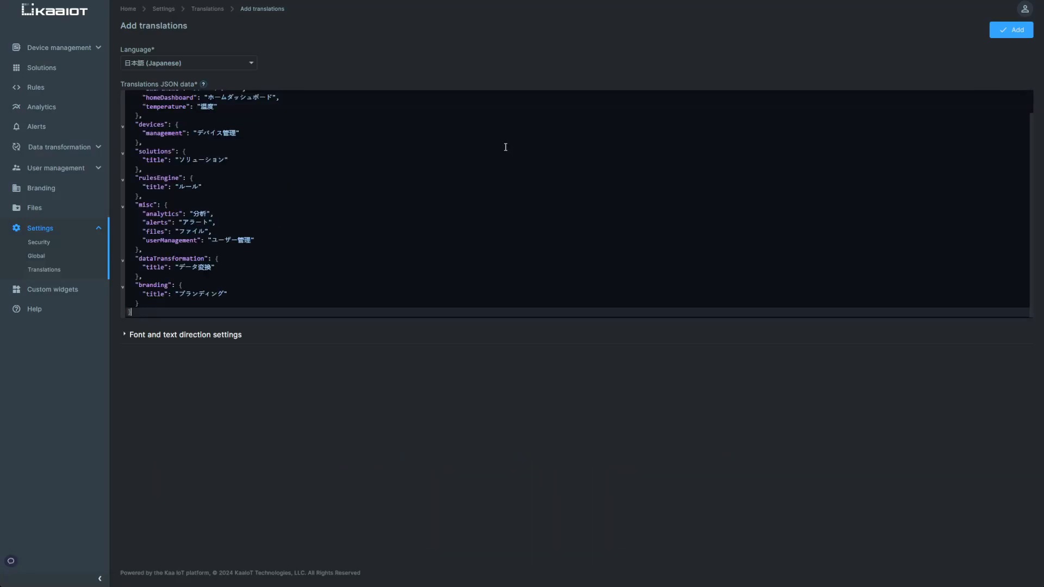
Expand the font and text direction settings and set the font type to Custom
left_click(199, 336)
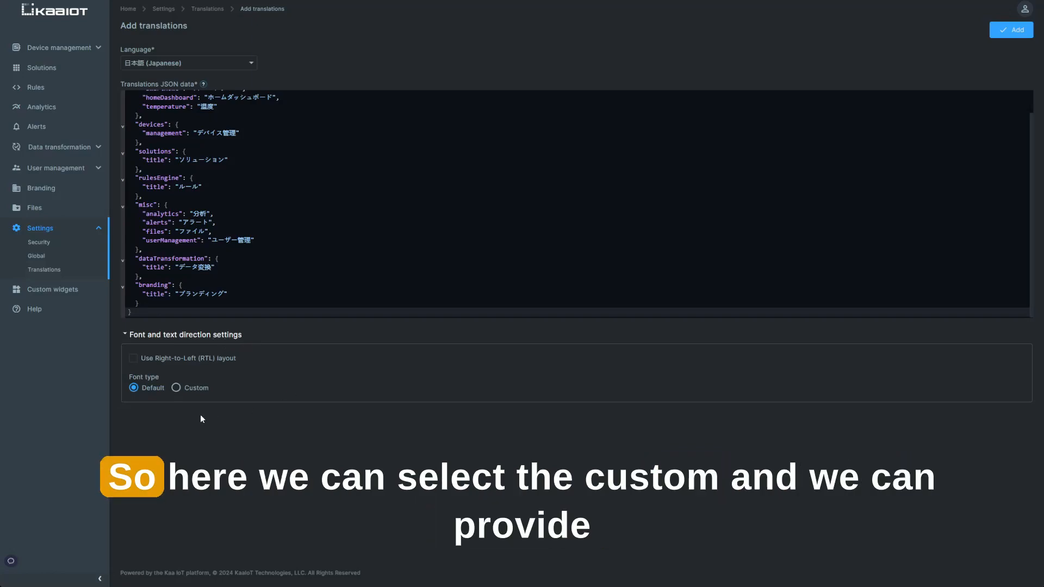
left_click(177, 388)
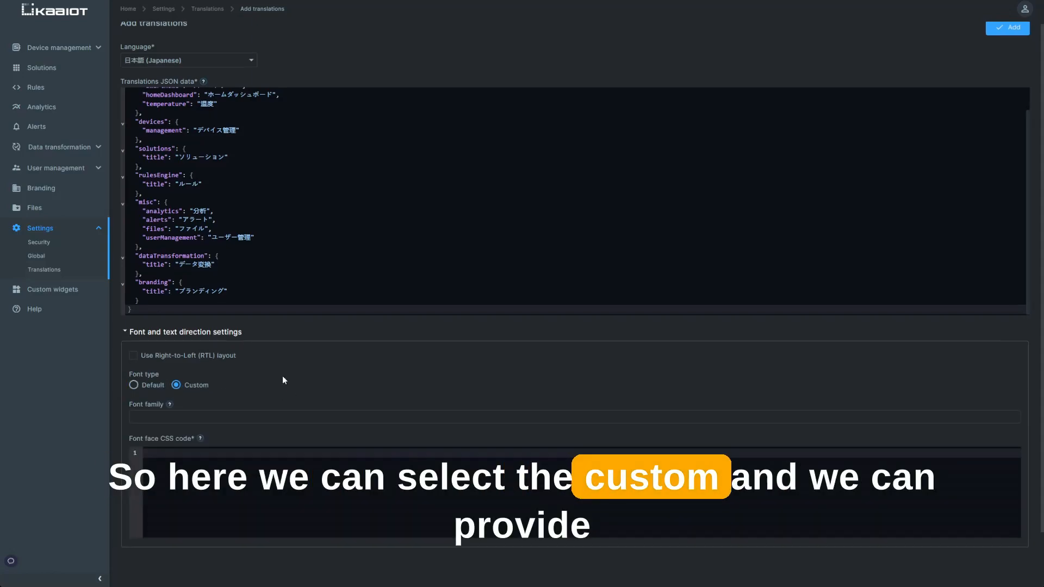
scroll(283, 376, "down", 1)
left_click(184, 391)
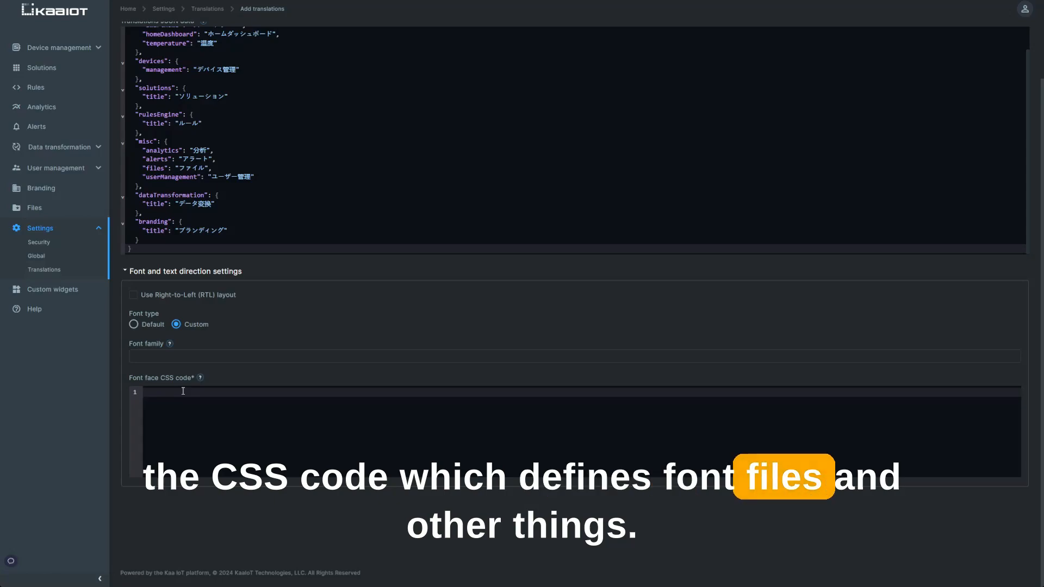
mouse_move(199, 379)
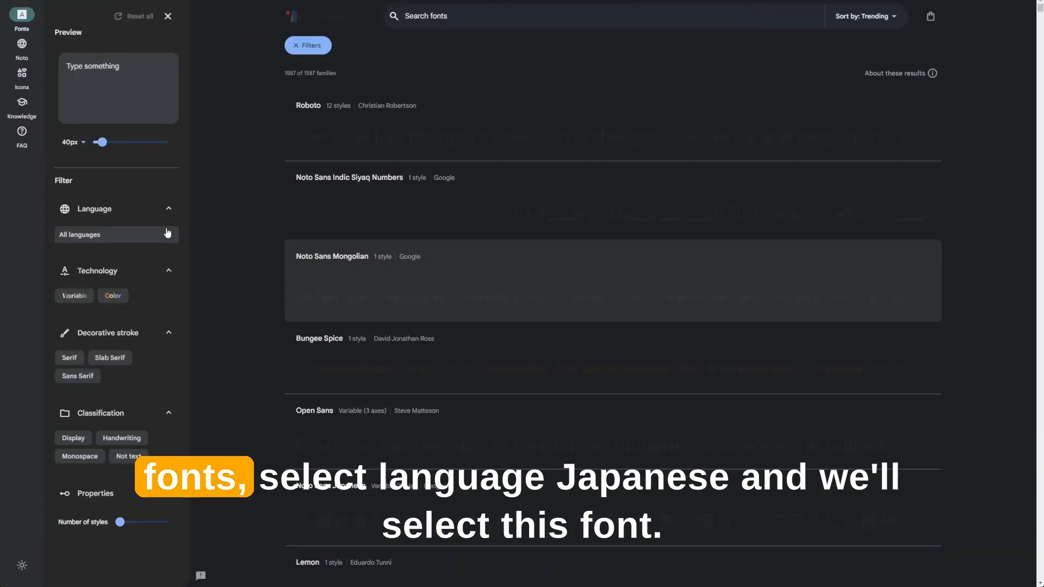
In Google Fonts, filter the fonts by the Japanese language and open Noto Serif Japanese
left_click(116, 234)
type("jap")
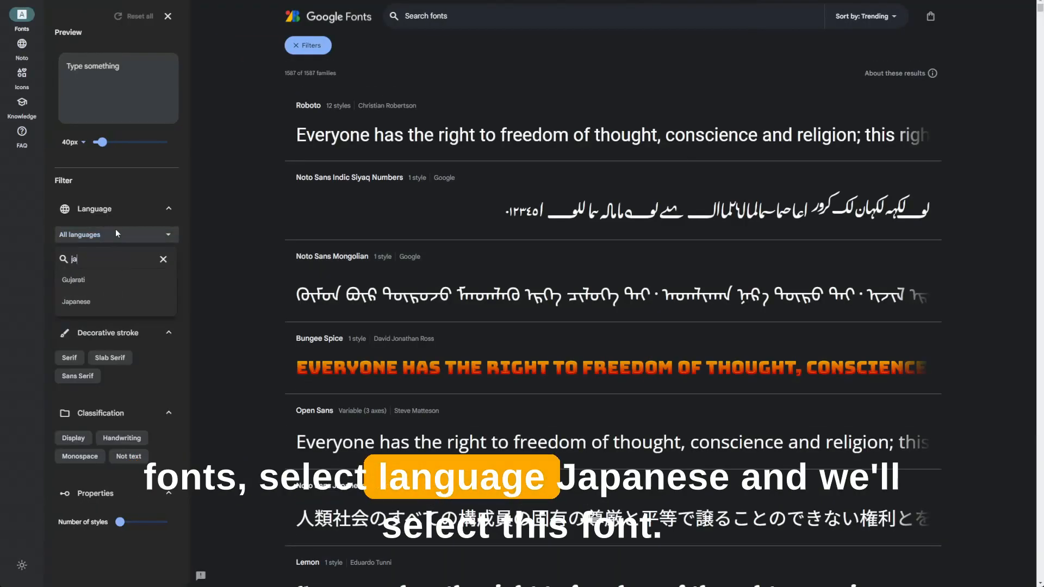
left_click(112, 280)
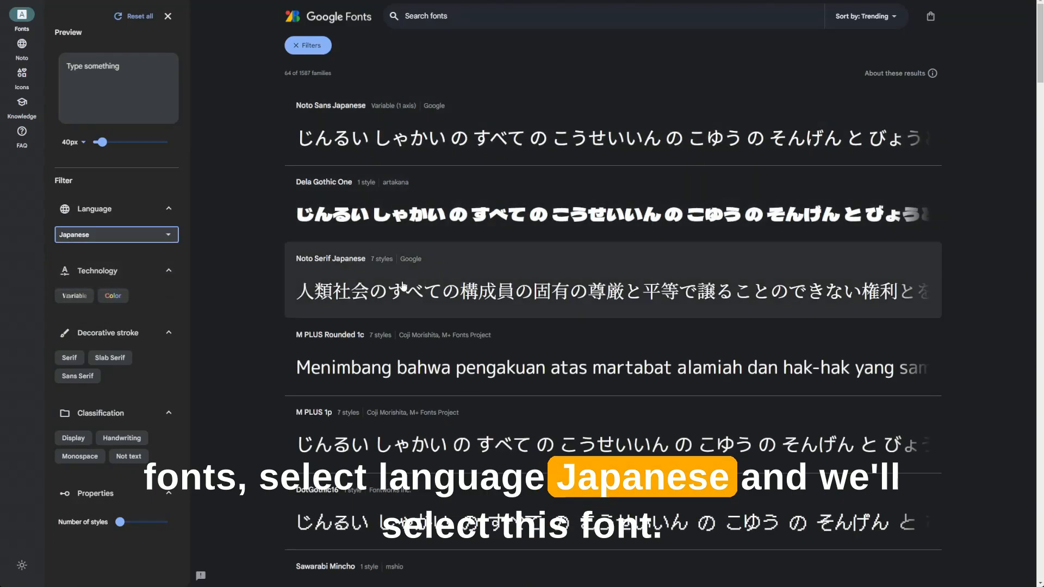
left_click(406, 287)
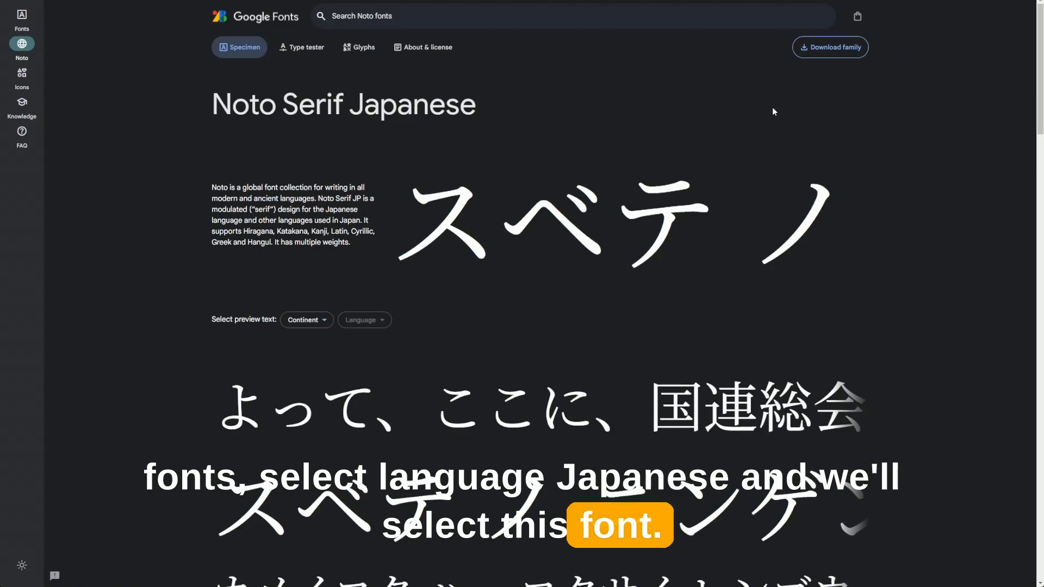
Add the Light 300, Regular 400, Medium 500 and Bold 700 styles of Noto Serif Japanese to the selected family
left_click(858, 17)
scroll(693, 228, "down", 7)
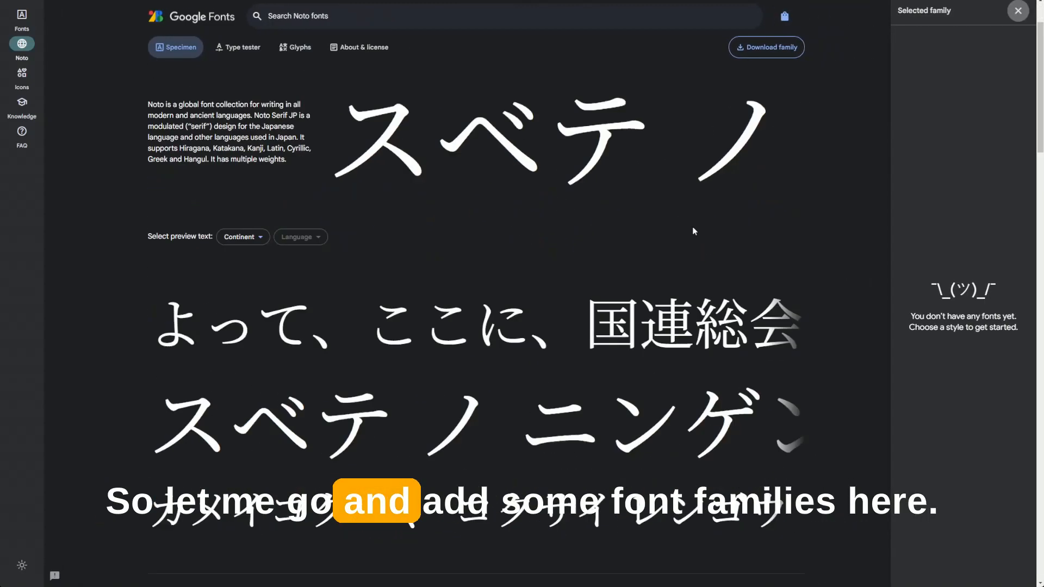
scroll(693, 231, "down", 3)
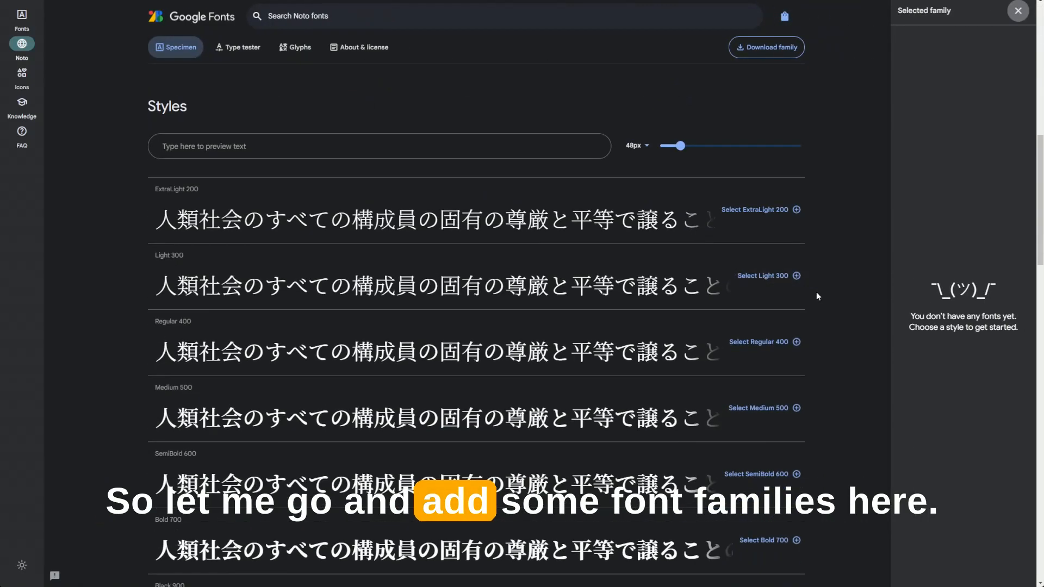
left_click(774, 279)
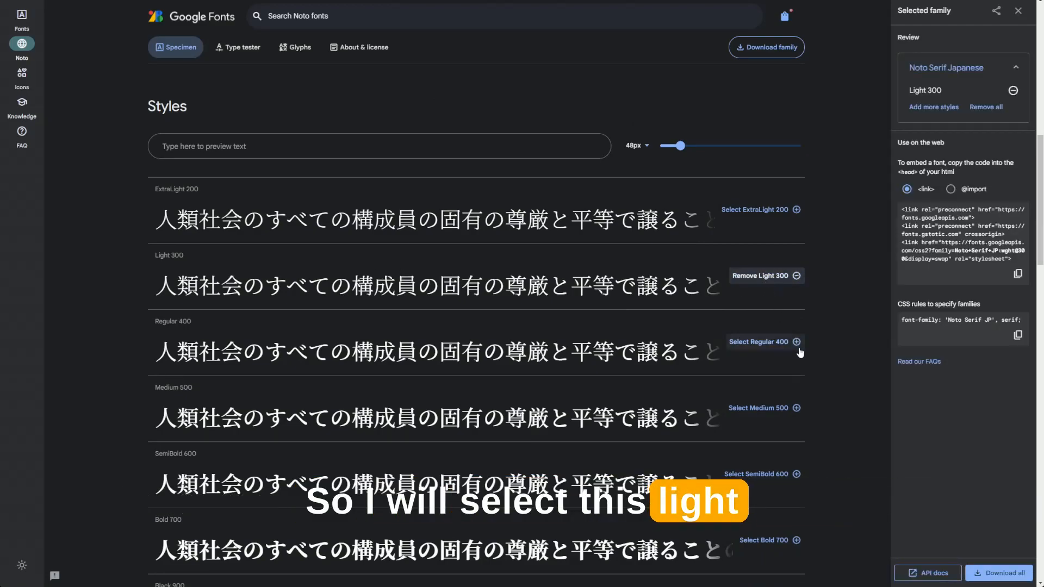
left_click(767, 343)
scroll(840, 354, "down", 4)
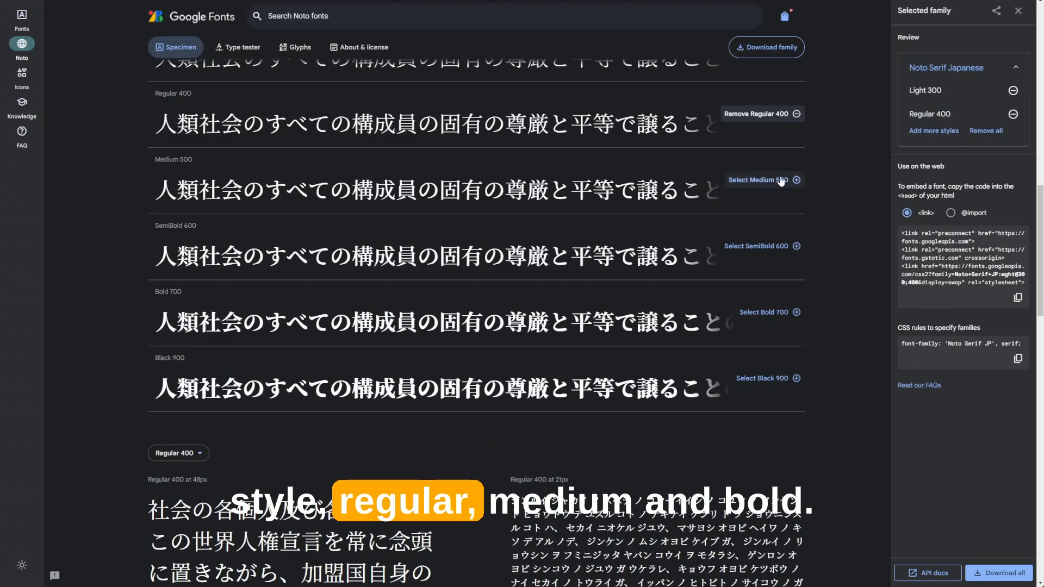
left_click(773, 181)
left_click(795, 313)
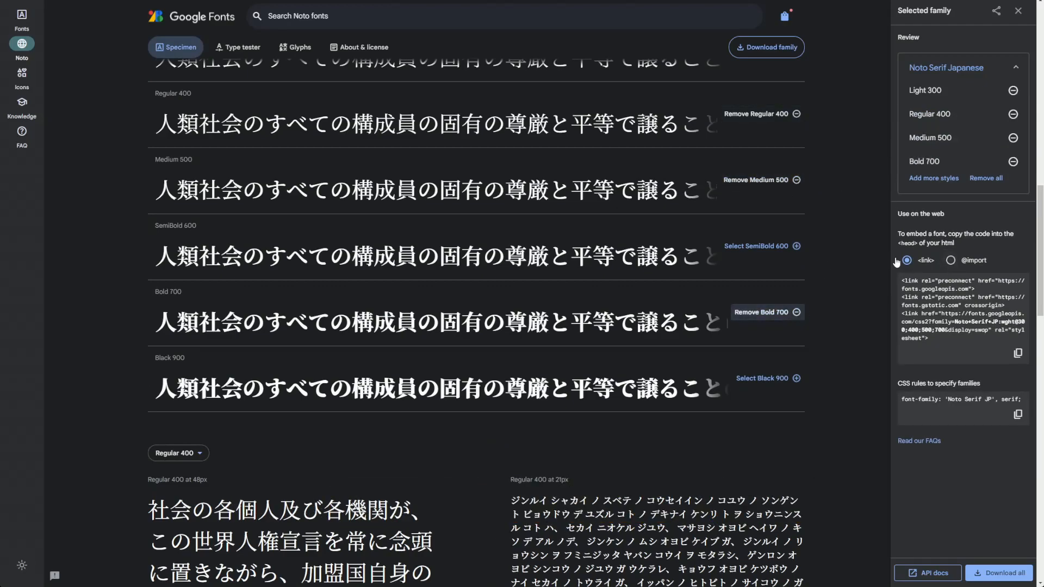
left_click(951, 261)
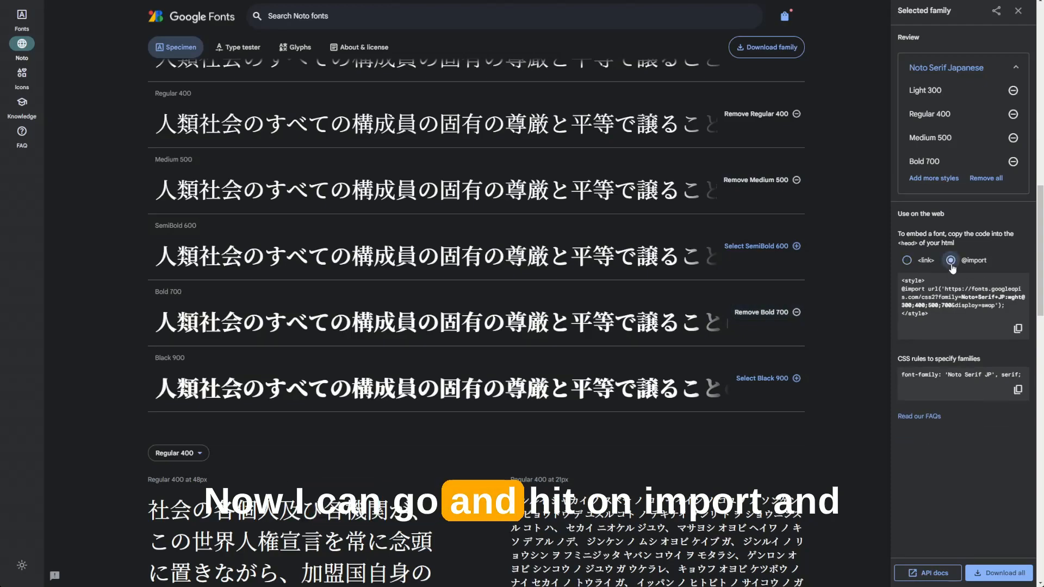
left_click_drag(901, 289, 948, 298)
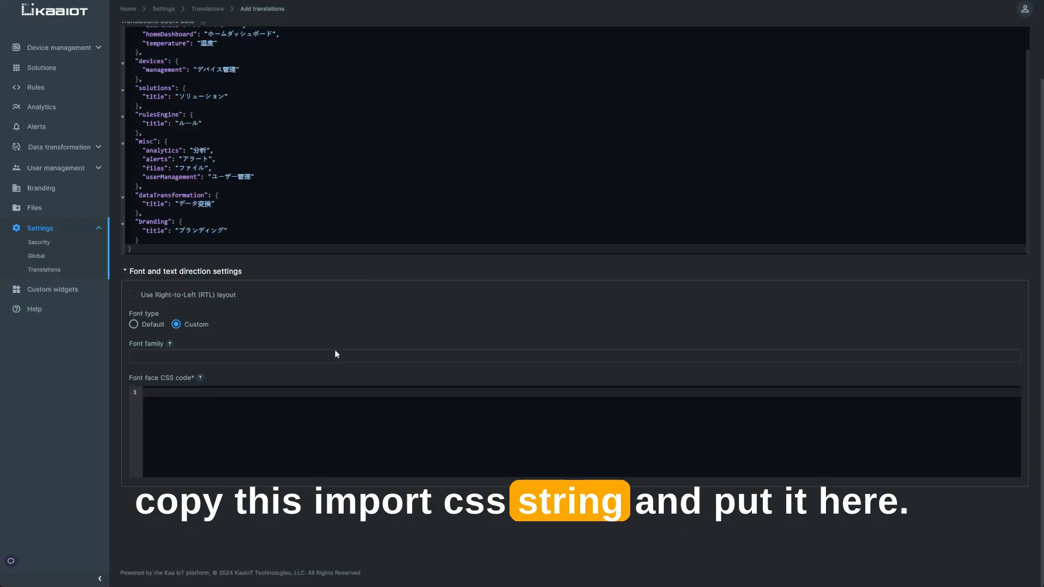
left_click(266, 416)
type("@import url('https://fonts.googleapis.com/css2?family=Noto+Serif+JP:wght@300;400;500;700&display=swap');")
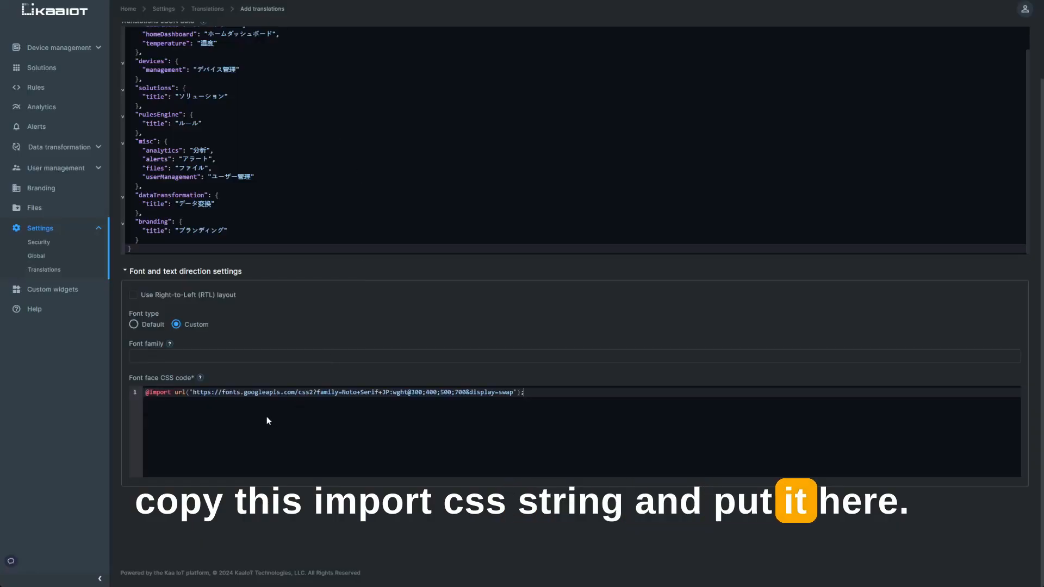
Set the font family to "Noto Serif JP", based on the name in the import URL, and add the Japanese translation
left_click(163, 354)
left_click_drag(341, 392, 387, 393)
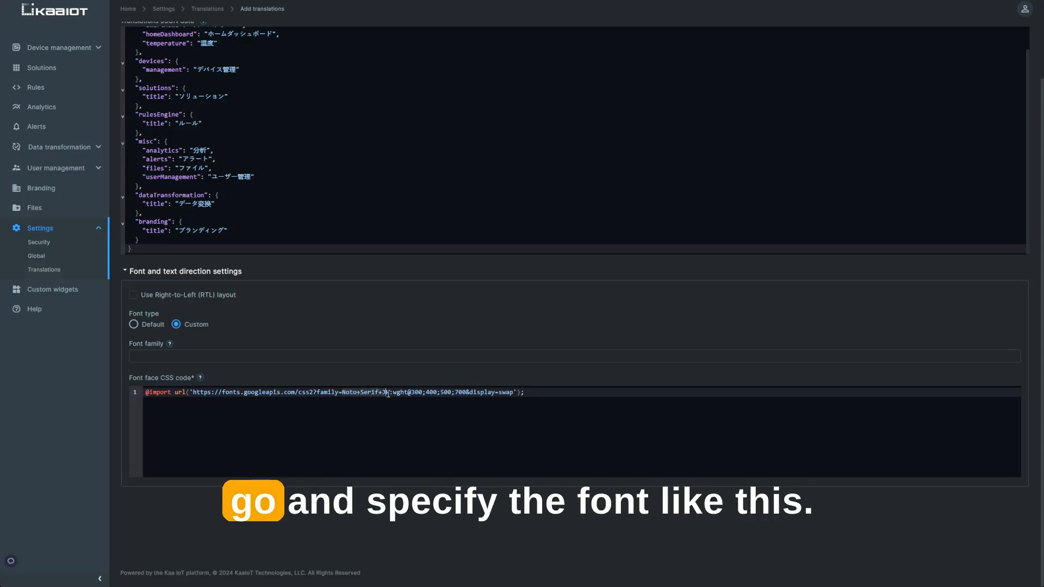
key("ctrl+c")
left_click(150, 356)
key("ctrl+v")
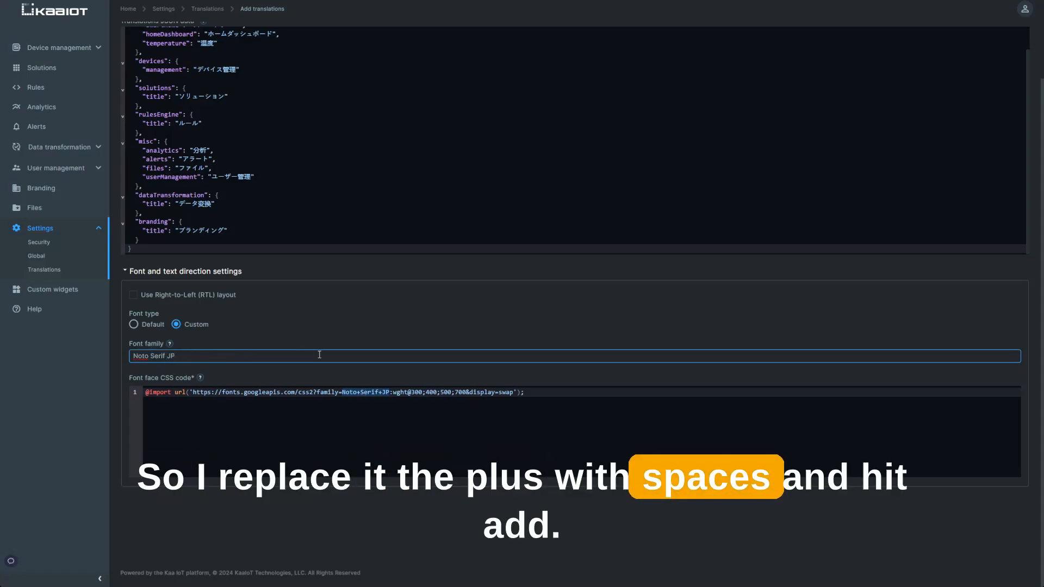
scroll(679, 307, "up", 10)
left_click(1007, 27)
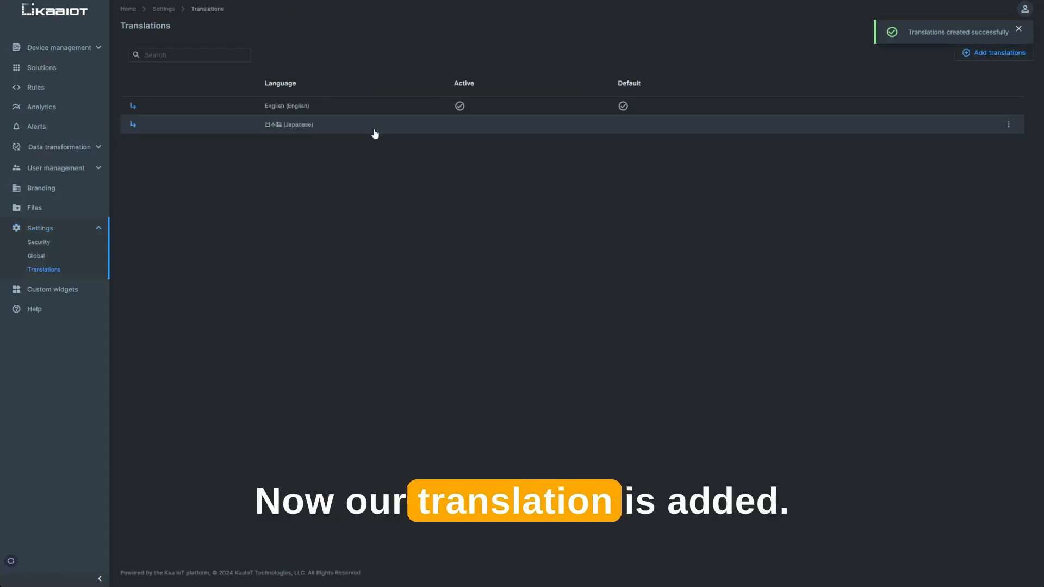
Activate the Japanese translation in the translations list and dismiss the notification
left_click(1010, 124)
left_click(1003, 156)
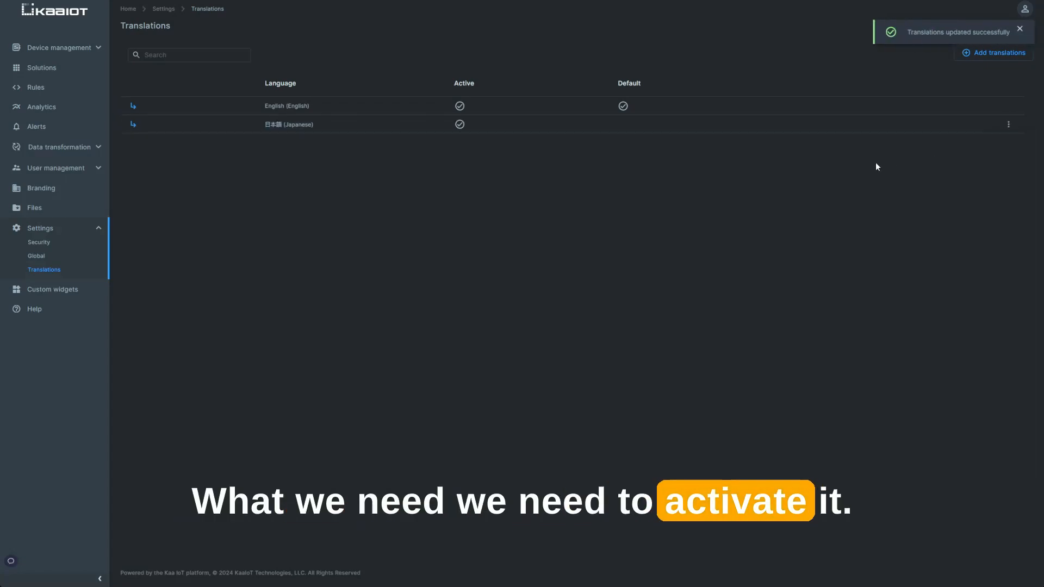
left_click(1021, 27)
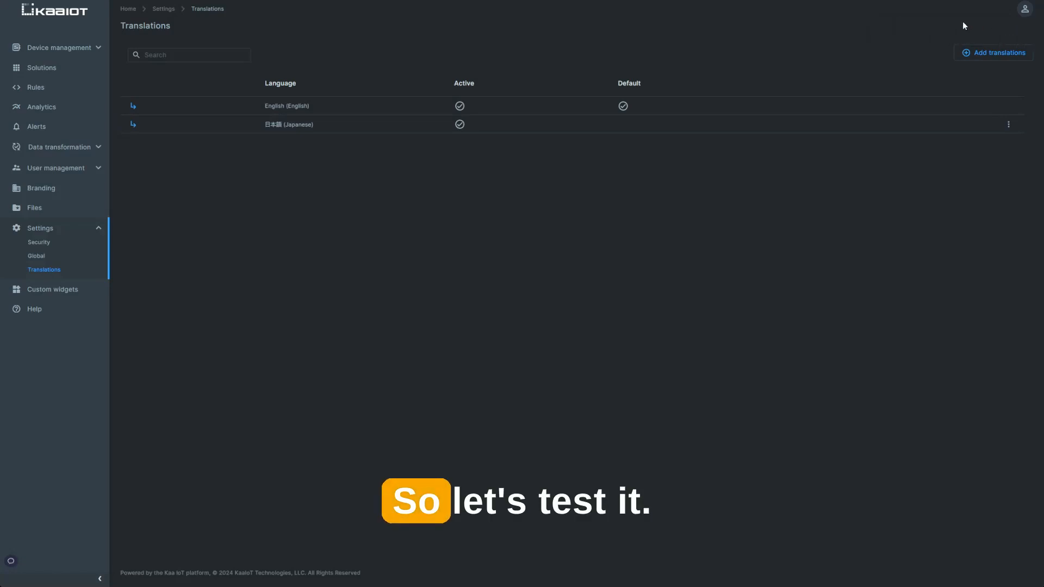
Set the profile language to 日本語, save the profile and reload the page to apply it
left_click(1024, 8)
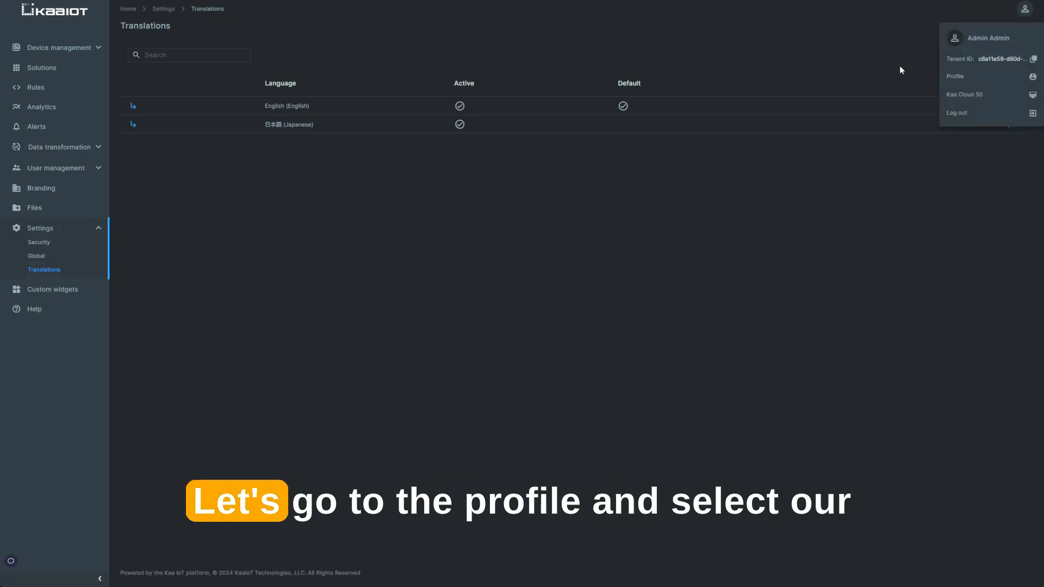
left_click(960, 76)
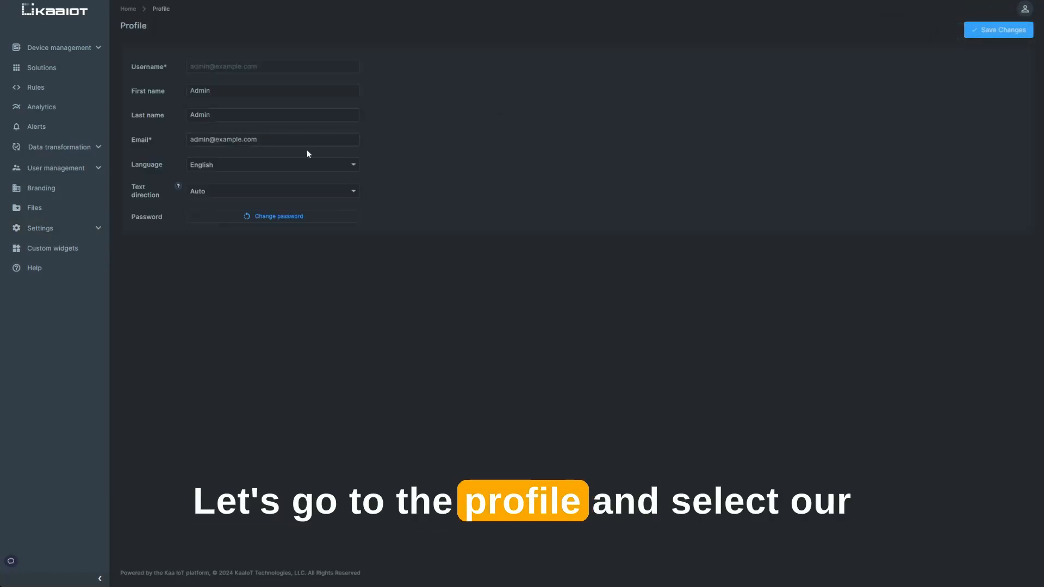
left_click(244, 194)
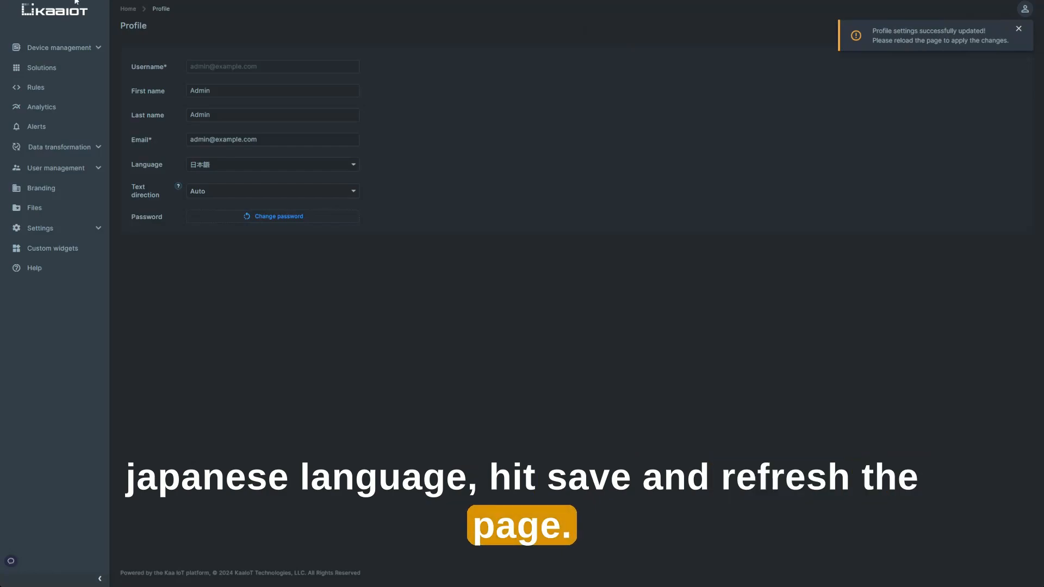
key("F5")
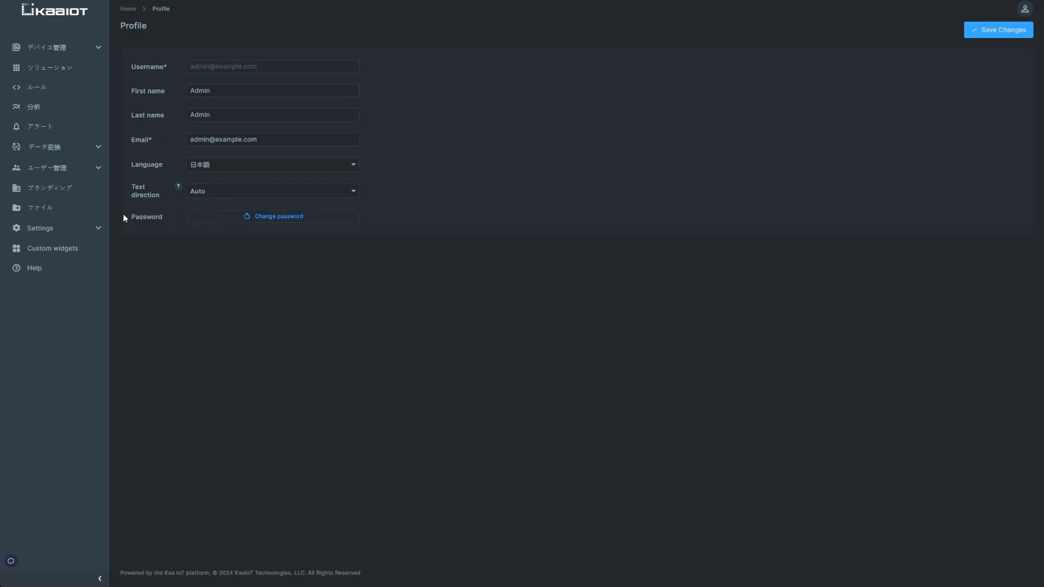
Start another new entry in the translations settings for Hebrew and paste the prepared Hebrew JSON data into it
left_click(97, 230)
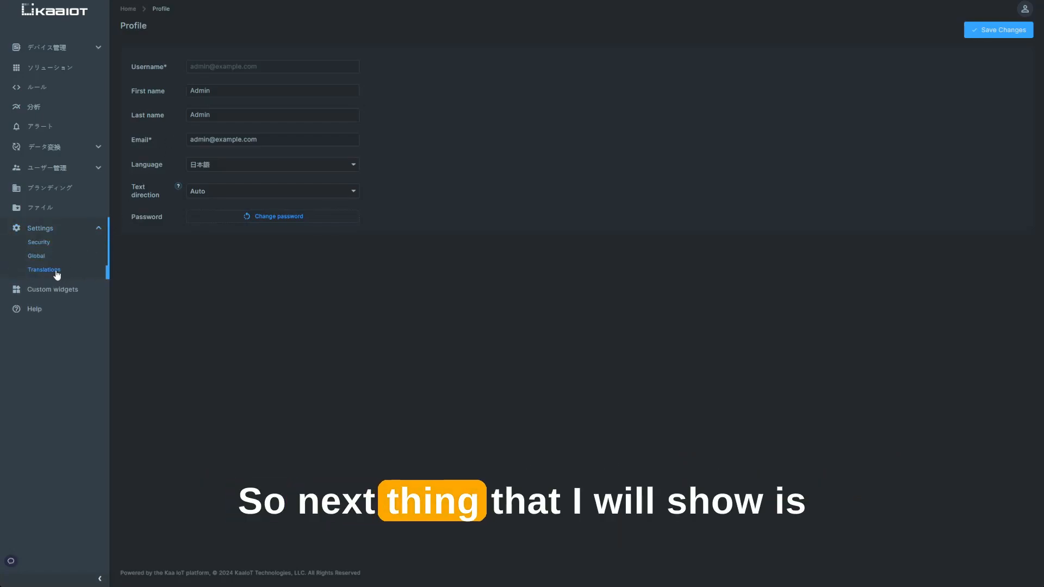
left_click(57, 272)
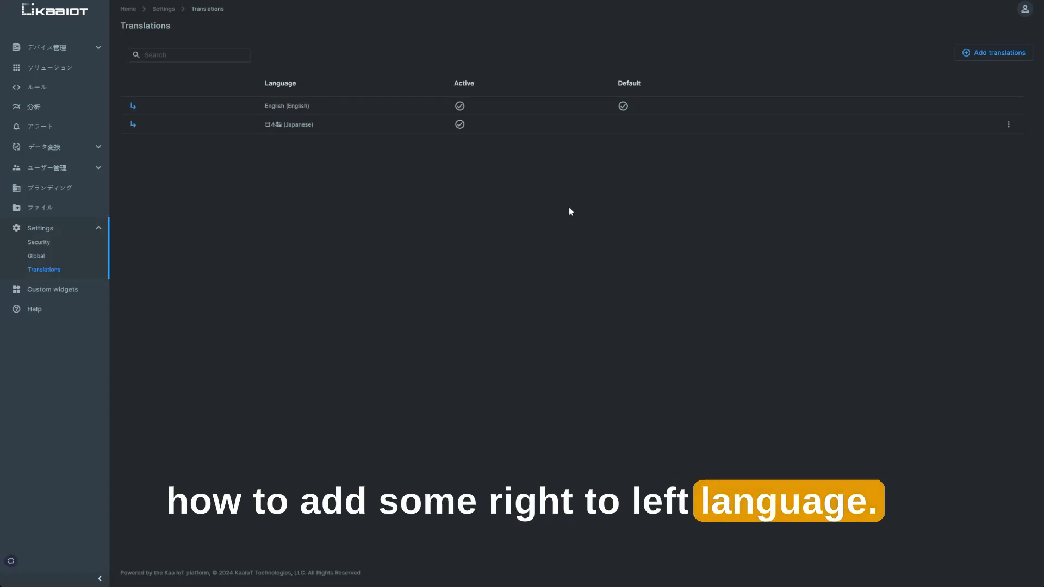
left_click(991, 52)
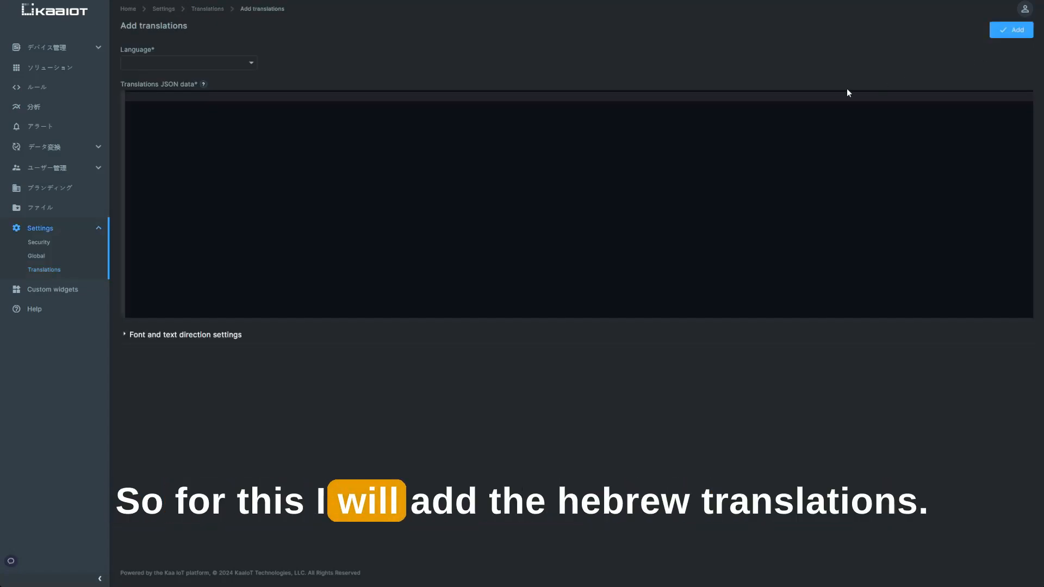
left_click(204, 62)
type("heb")
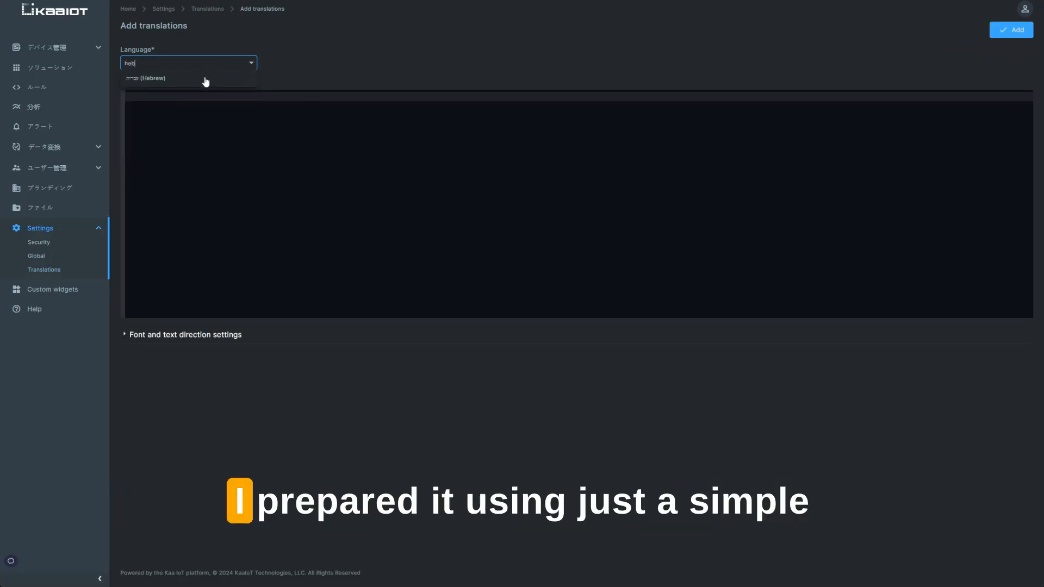
left_click(205, 79)
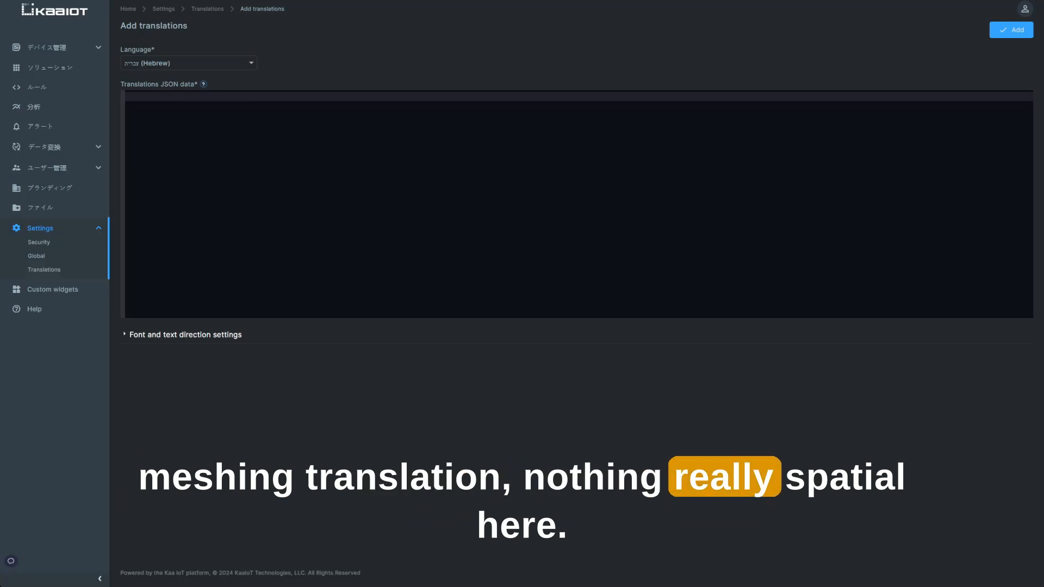
key("ctrl+v")
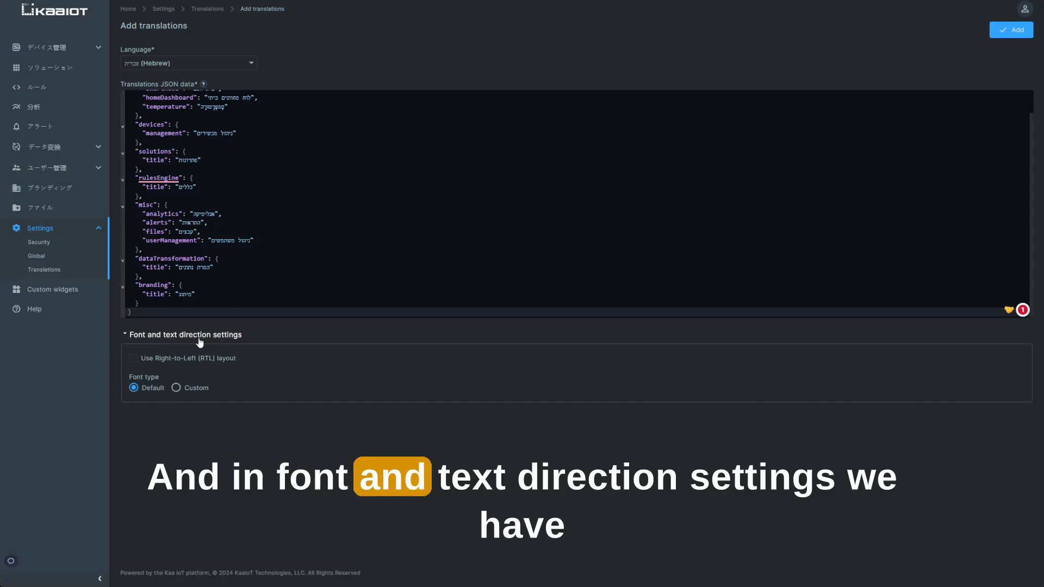
Add the Hebrew translation with the right-to-left layout enabled, and activate it in the translations list
left_click(163, 360)
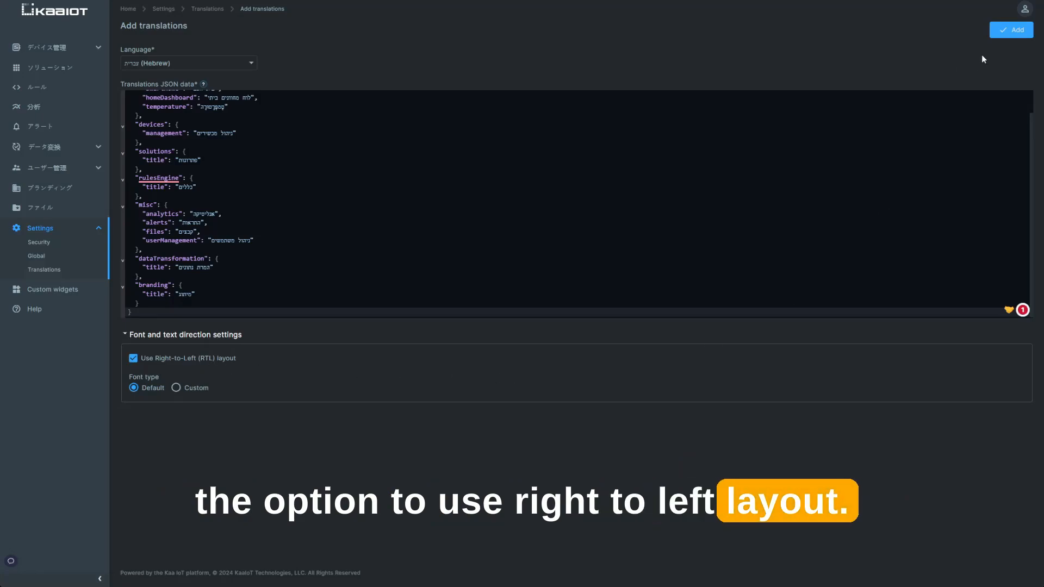
left_click(1018, 34)
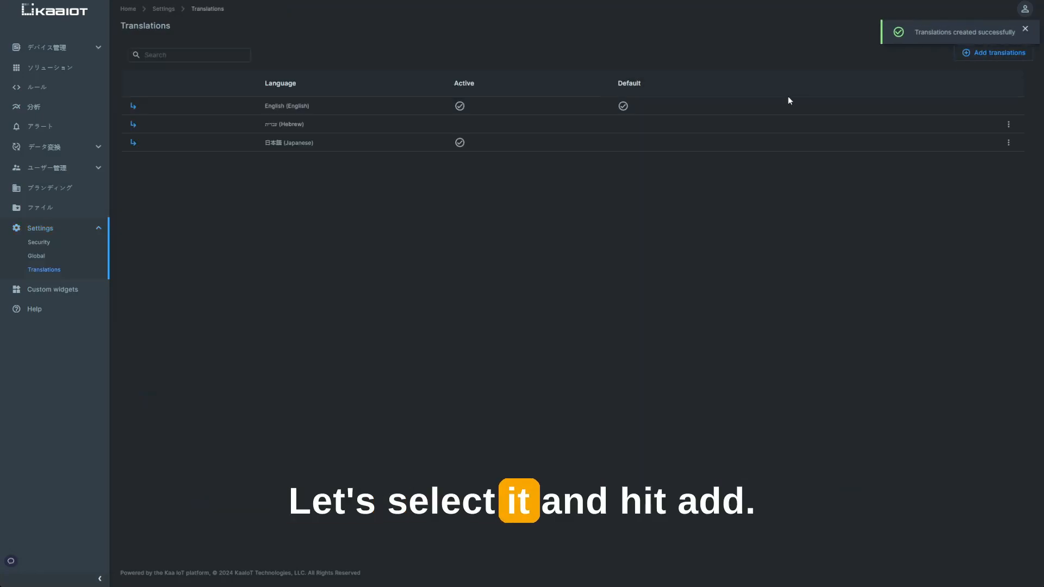
left_click(1008, 124)
left_click(1006, 156)
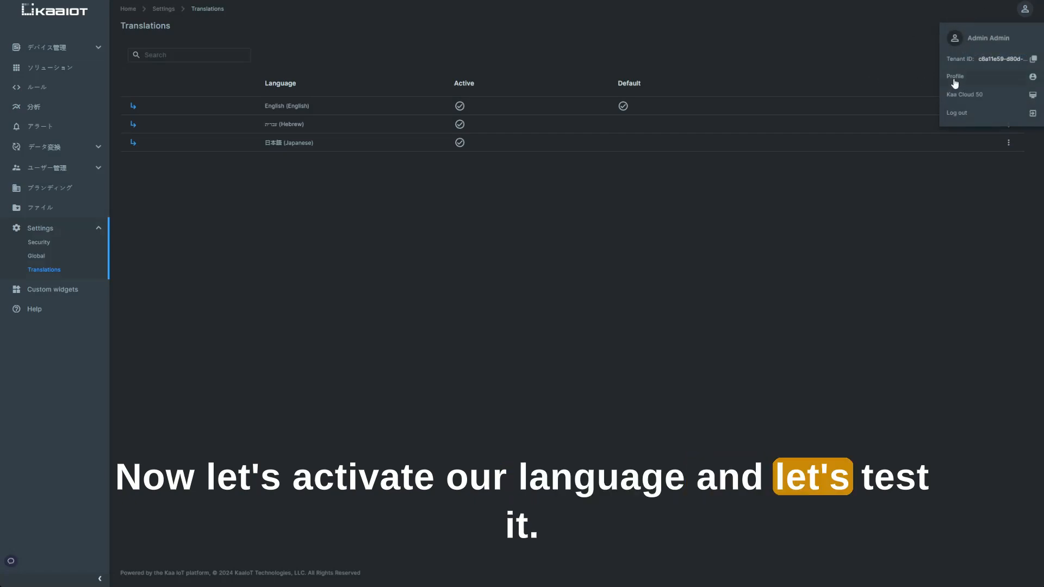
Set the profile language to עברית, save the profile and reload the page to apply it
left_click(946, 78)
left_click(300, 166)
left_click(242, 196)
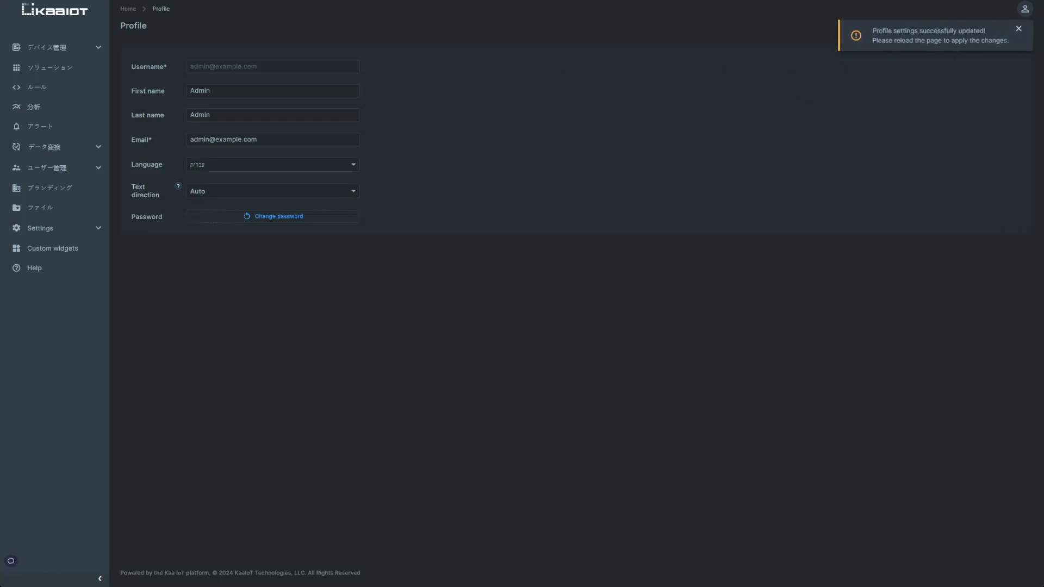
key("F5")
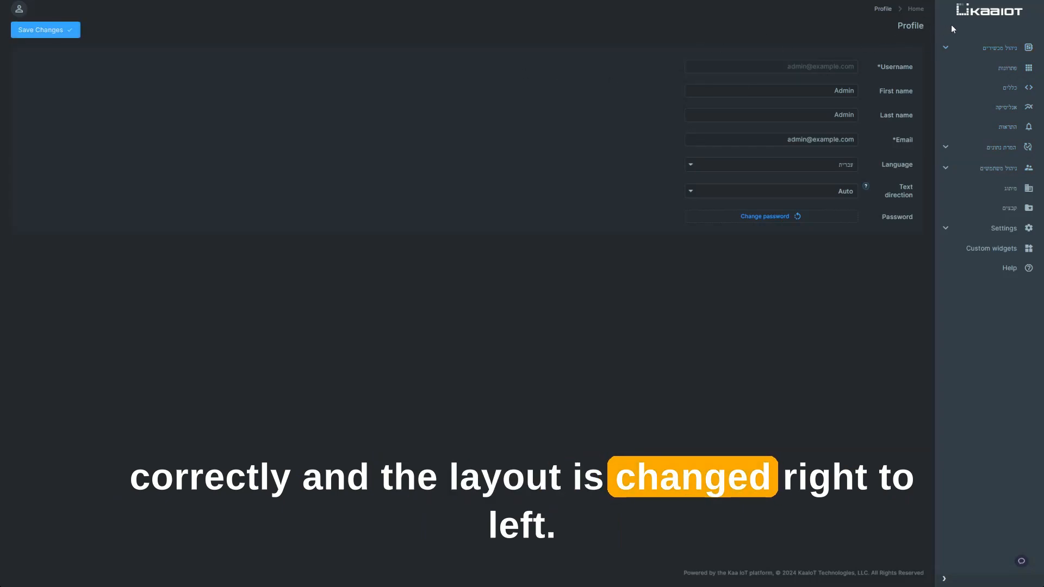
left_click(770, 158)
left_click(688, 192)
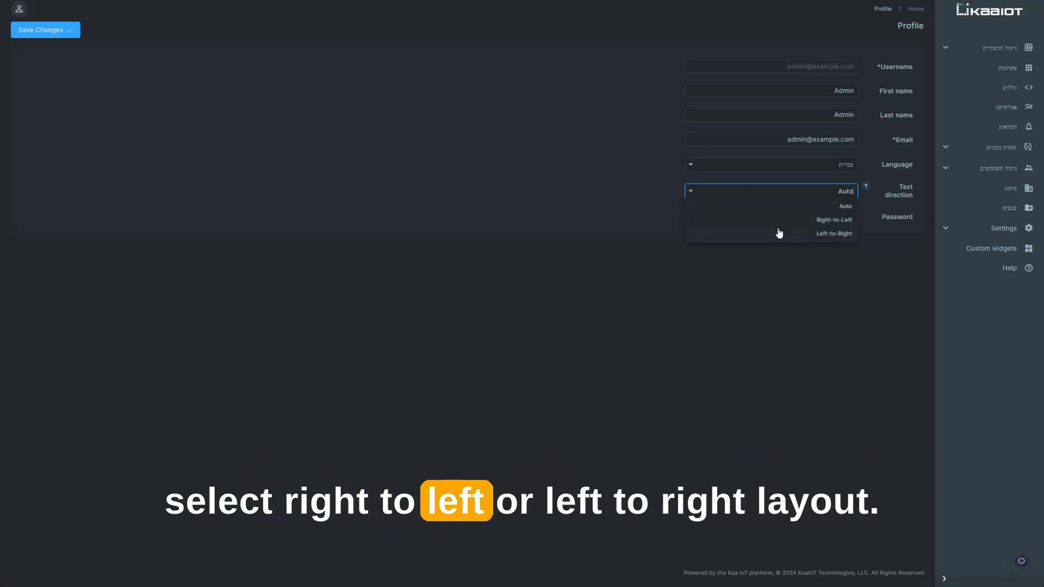
left_click(548, 128)
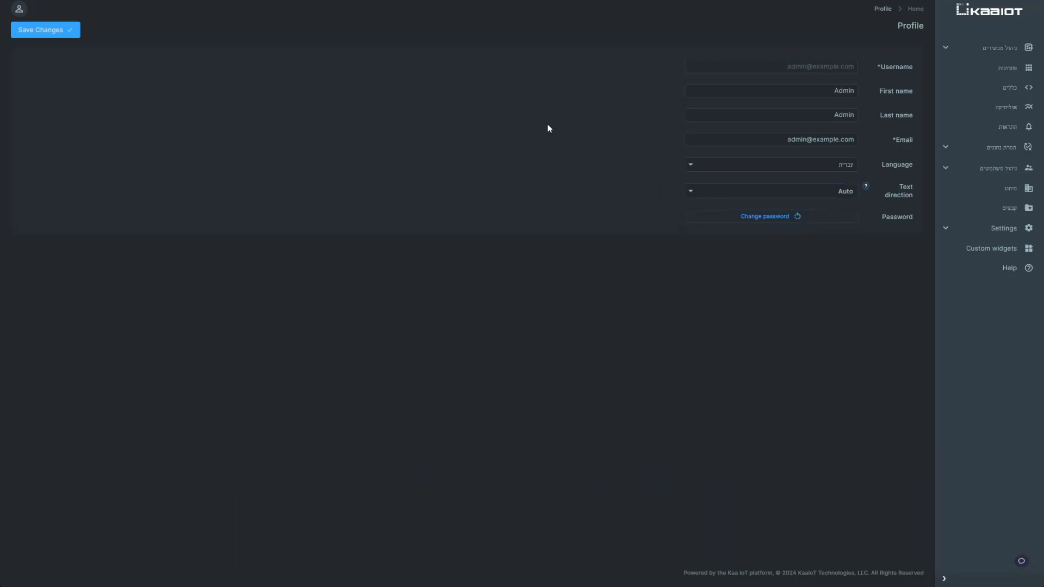
Set the profile language back to English, save the profile and reload the page
left_click(736, 164)
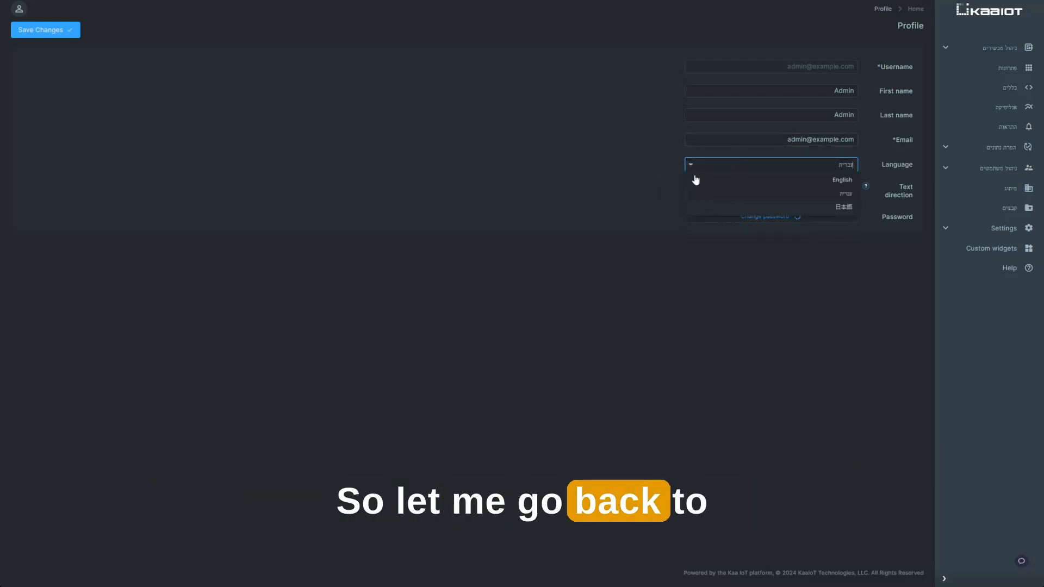
left_click(728, 180)
left_click(49, 30)
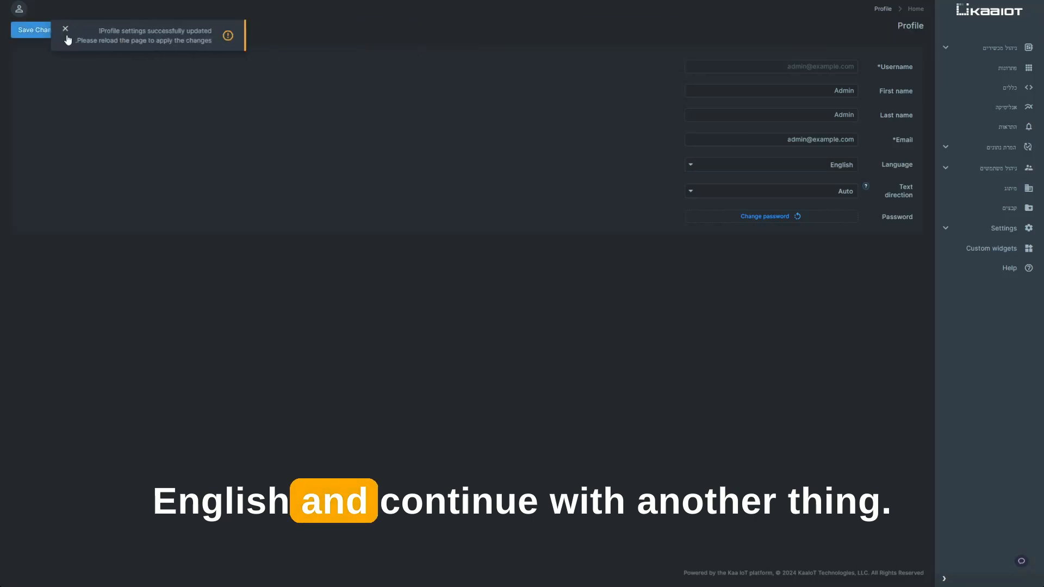
key("F5")
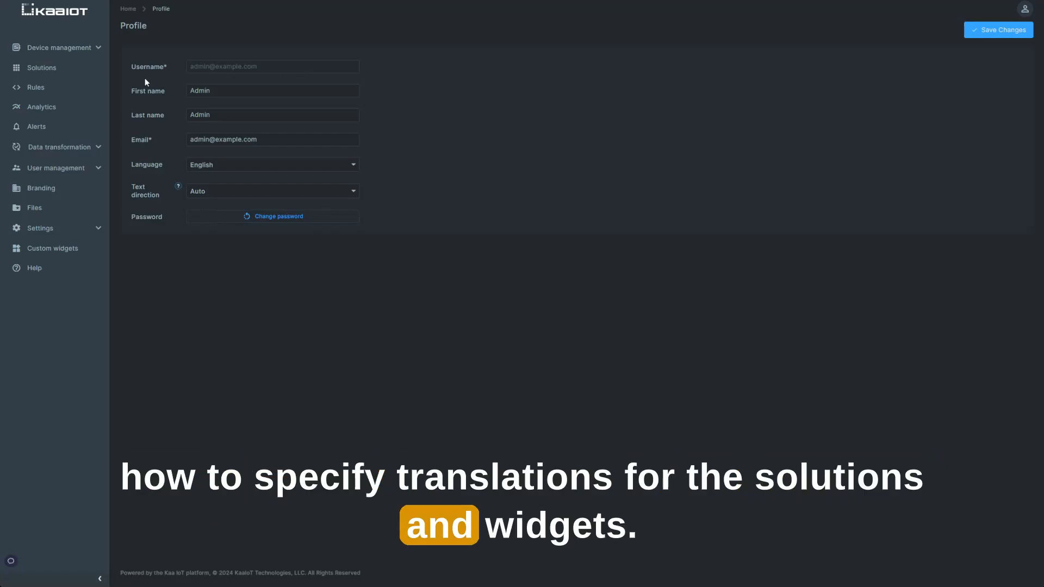
Open the Hebrew translation from the translations settings and copy the "custom" block from its JSON data
left_click(99, 231)
left_click(58, 272)
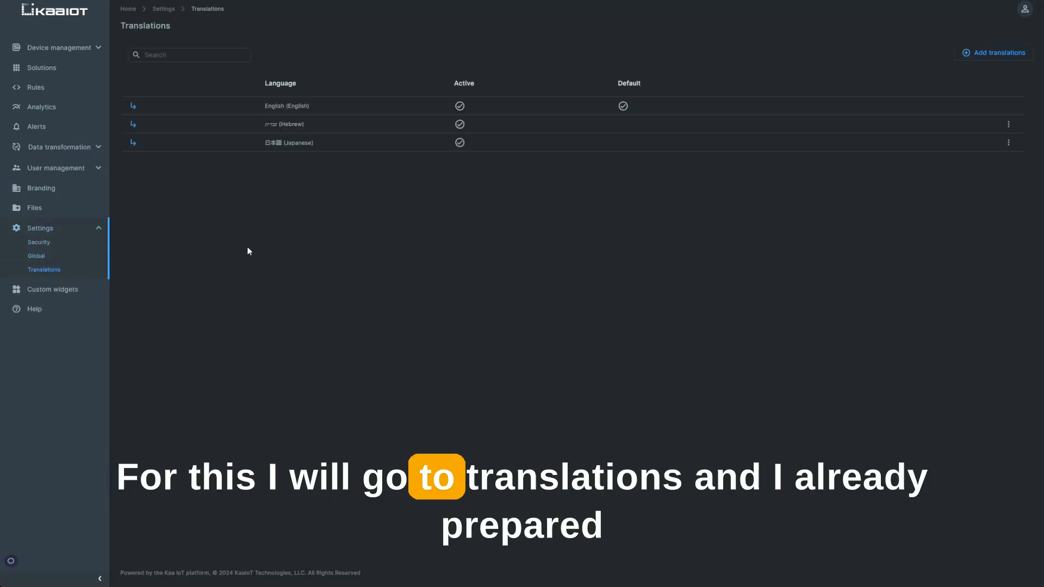
left_click(301, 125)
left_click_drag(135, 69, 156, 104)
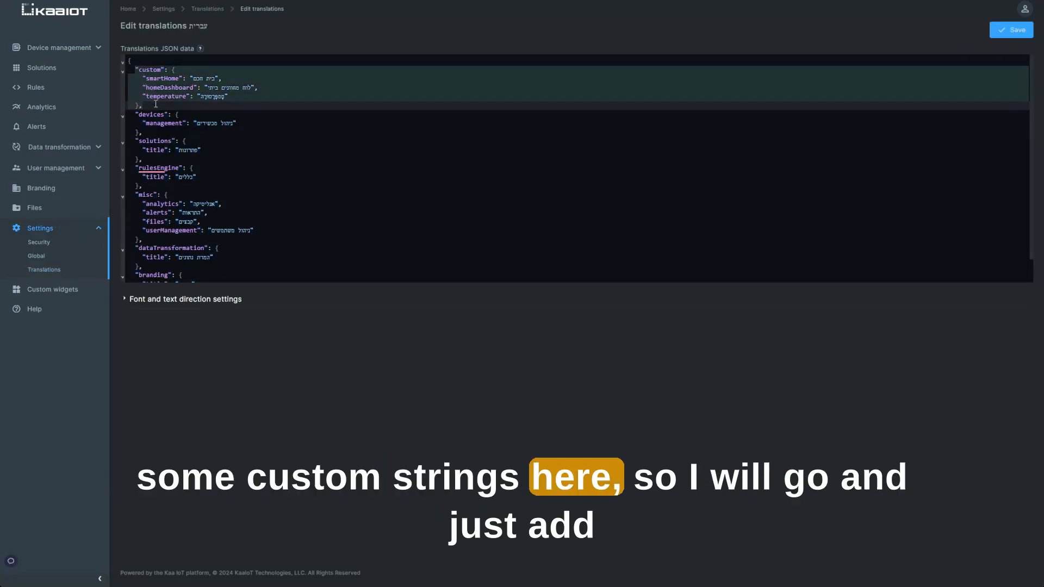
Open the English translation and insert the copied "custom" block at the start of its JSON data, before "common"
left_click(208, 11)
left_click(332, 109)
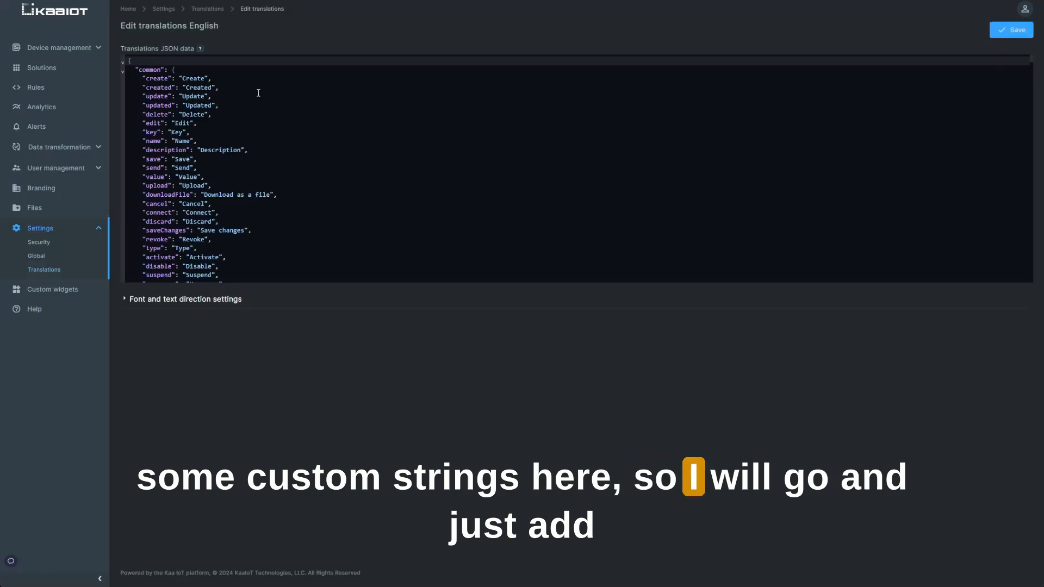
left_click(158, 63)
key("Return")
type("\"custom\": {     \"smartHome\": \"בית חכם\",     \"homeDashboard\": \"לוח מחוונים בית\",     \"temperature\": \"טמפרטורה\"   },")
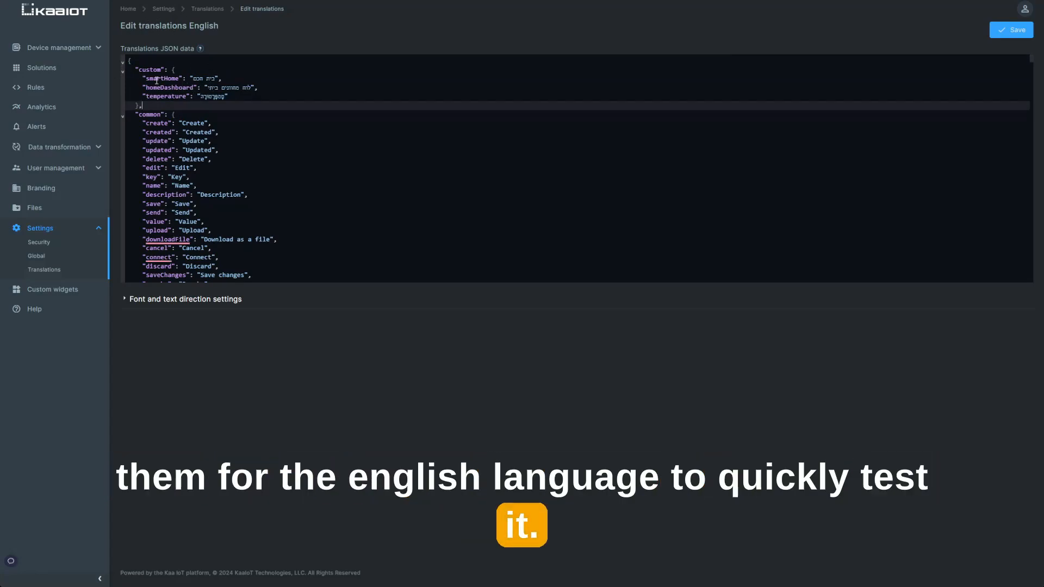
Set the English smartHome, homeDashboard and temperature strings to "Smart home", "Home dashboard" and "Temperature", and save the translation
left_click_drag(193, 79, 215, 80)
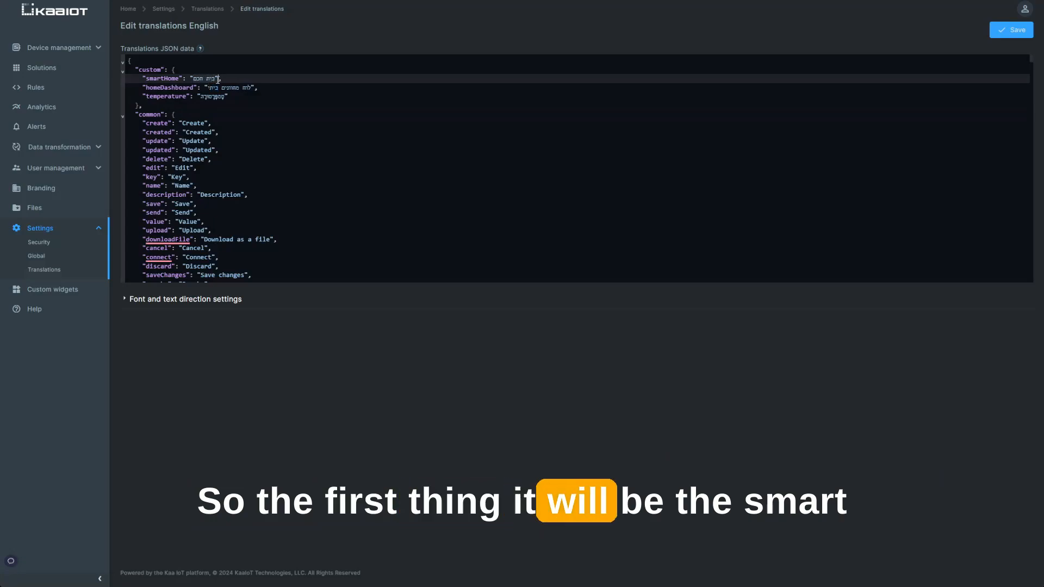
key("BackSpace")
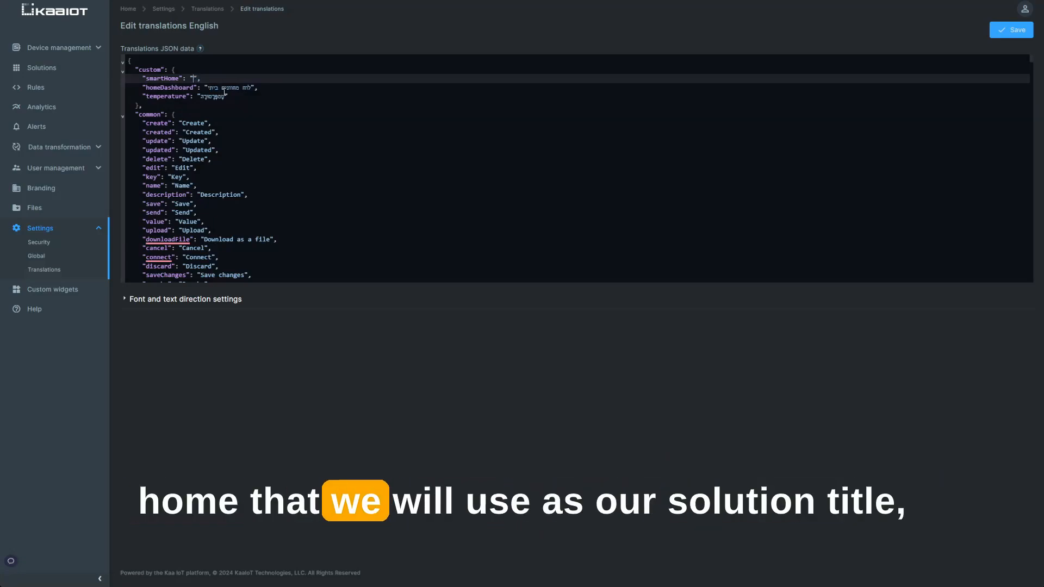
type("Smart home")
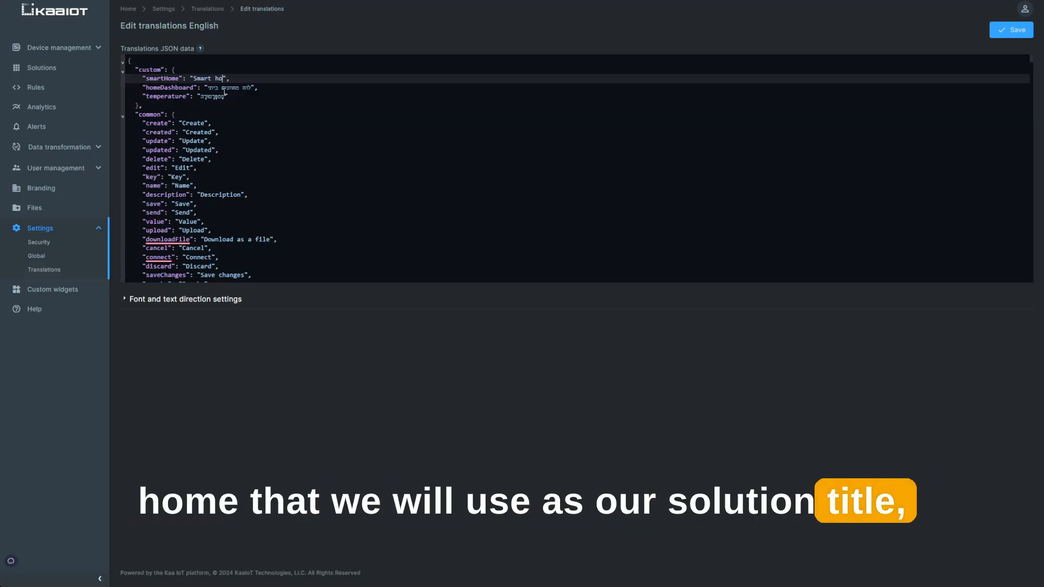
left_click_drag(207, 88, 247, 88)
type("Home")
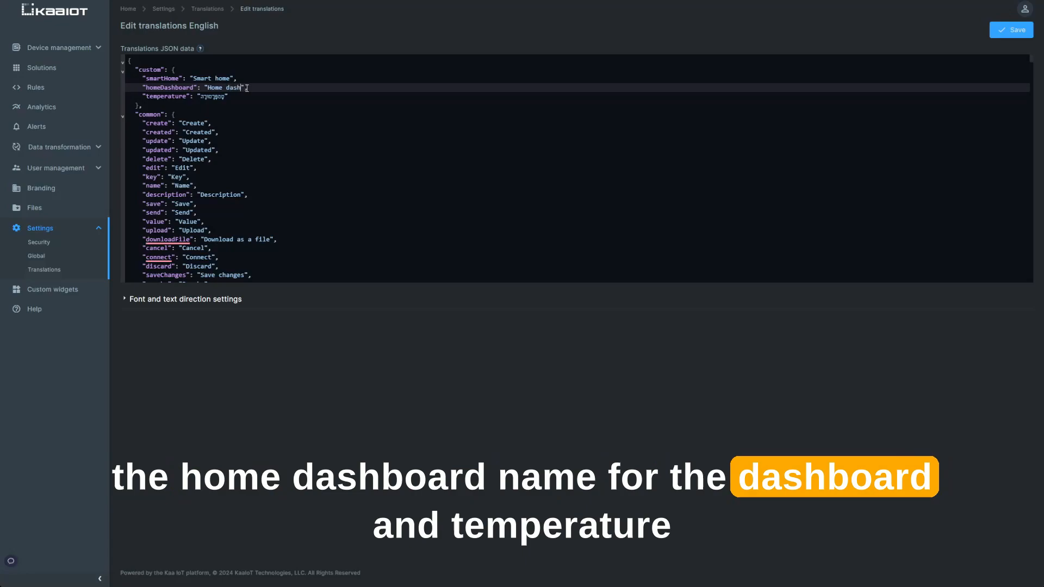
left_click(204, 96)
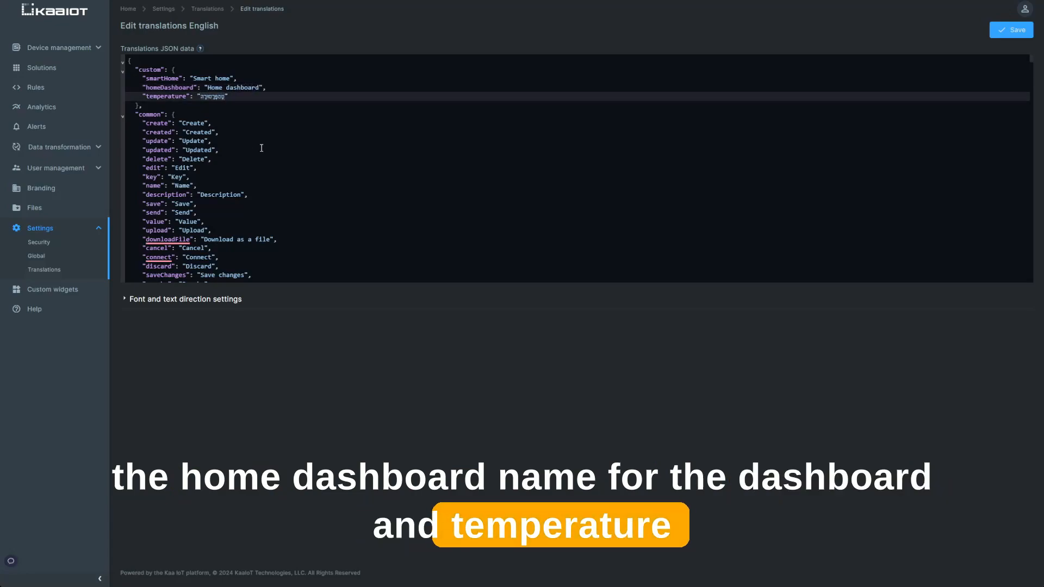
type("Temperature")
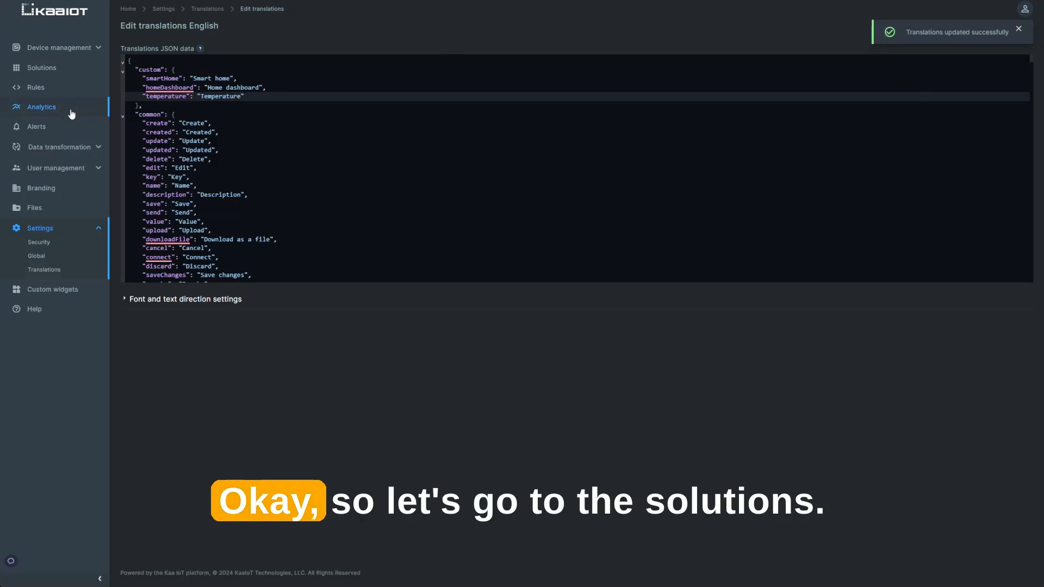
Set the display name of the Translations demo solution to the translation key @{custom.smartHome} and save it
left_click(33, 69)
mouse_move(187, 133)
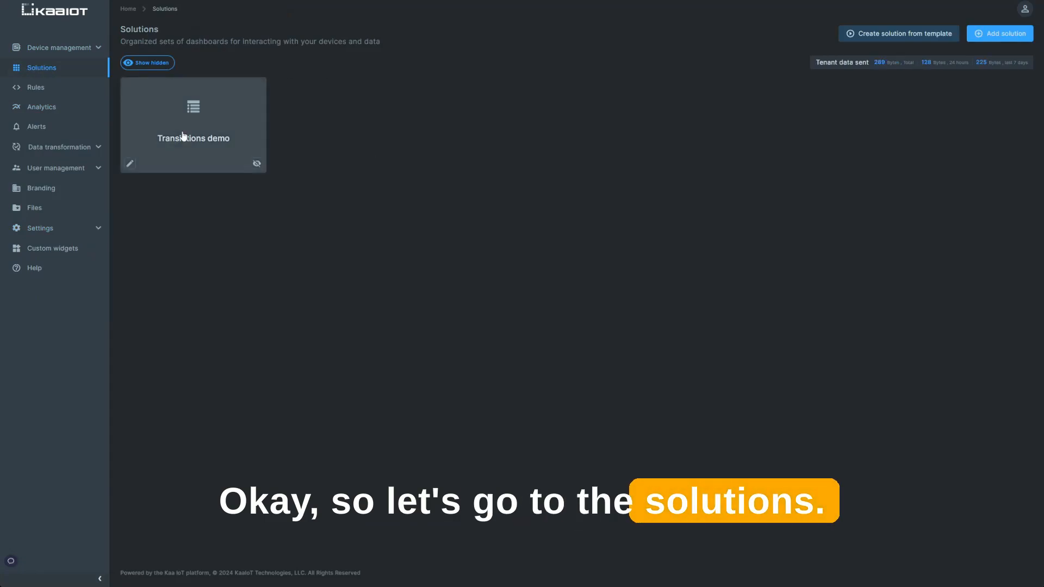
left_click(131, 165)
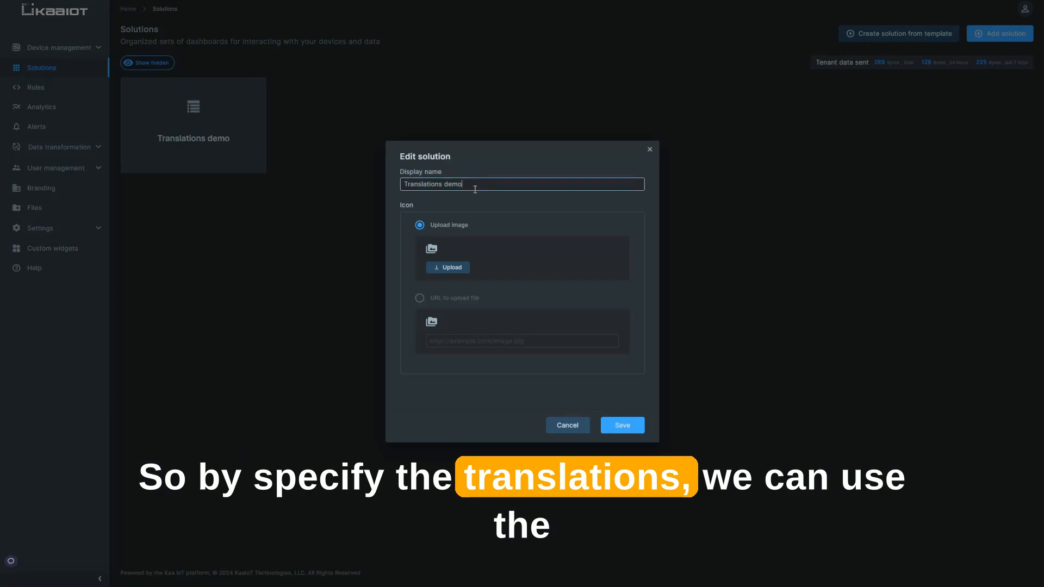
left_click_drag(474, 189, 367, 175)
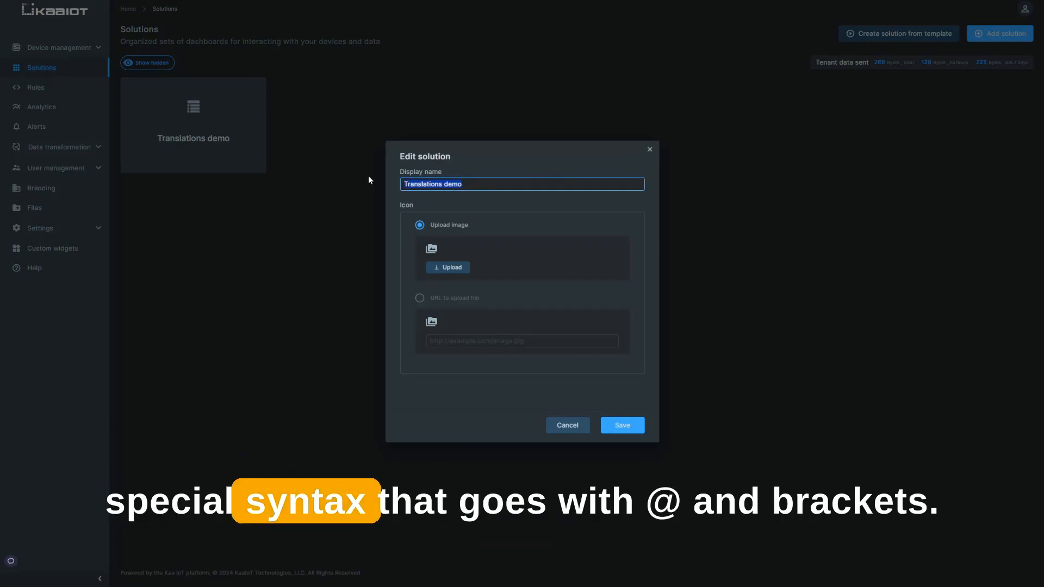
type("@")
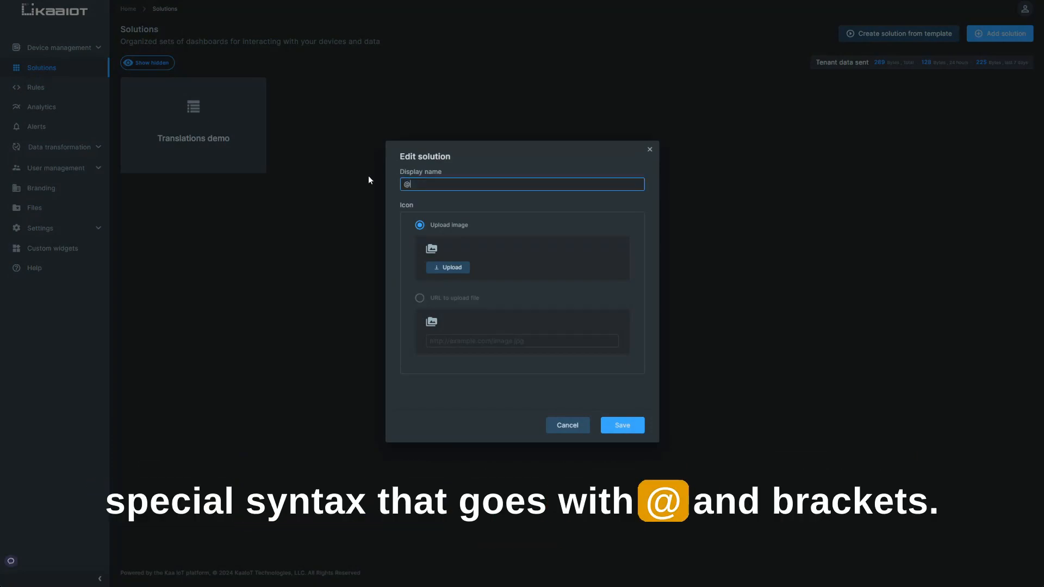
type("{")
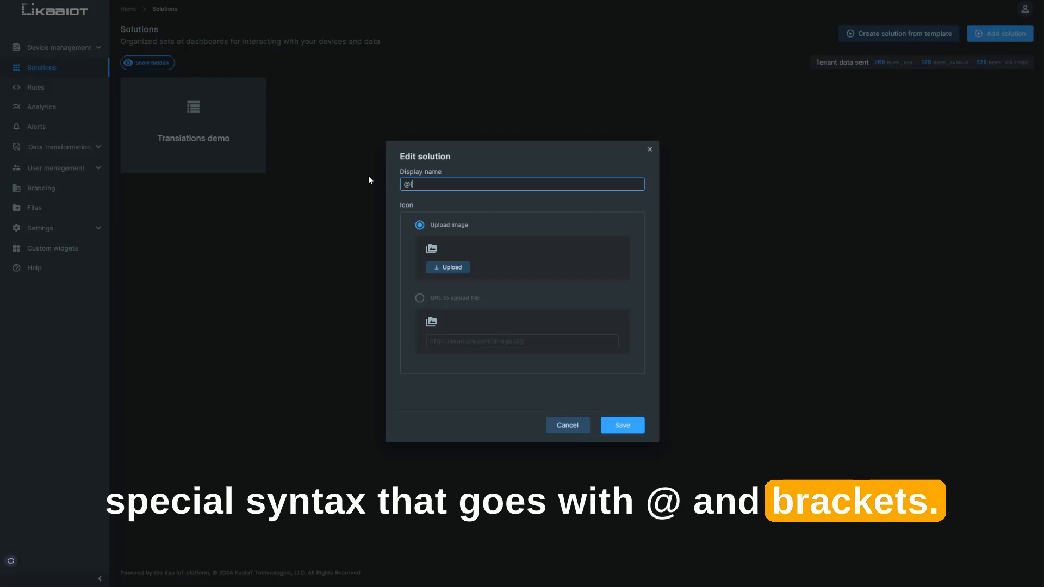
type("custom")
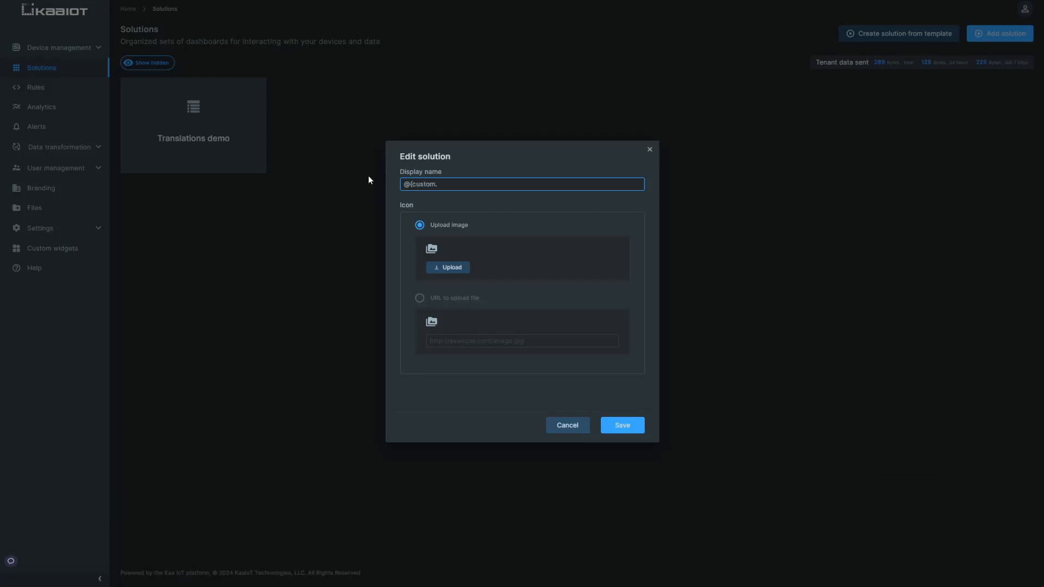
type(".")
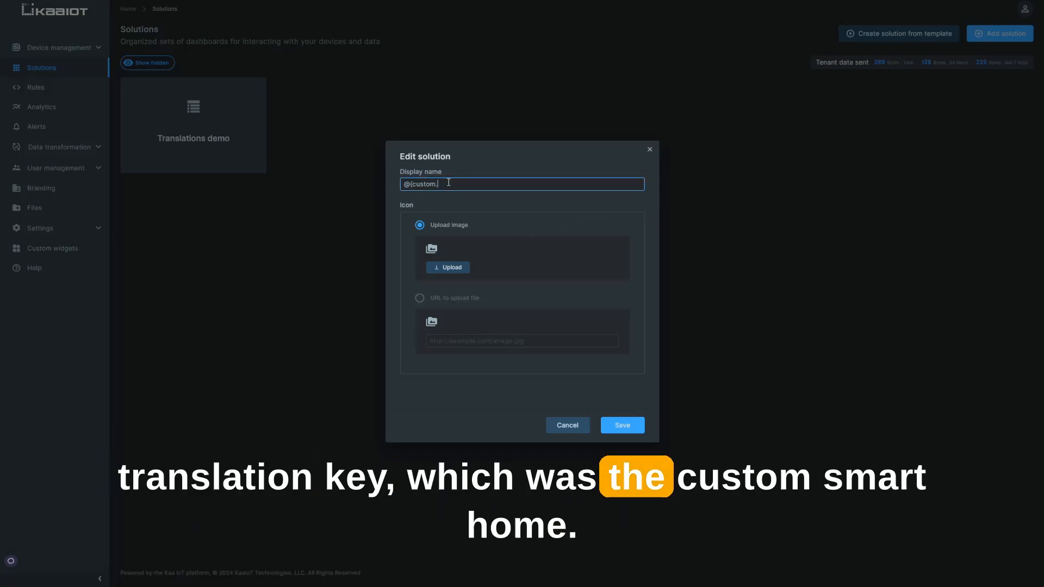
type("smartHome")
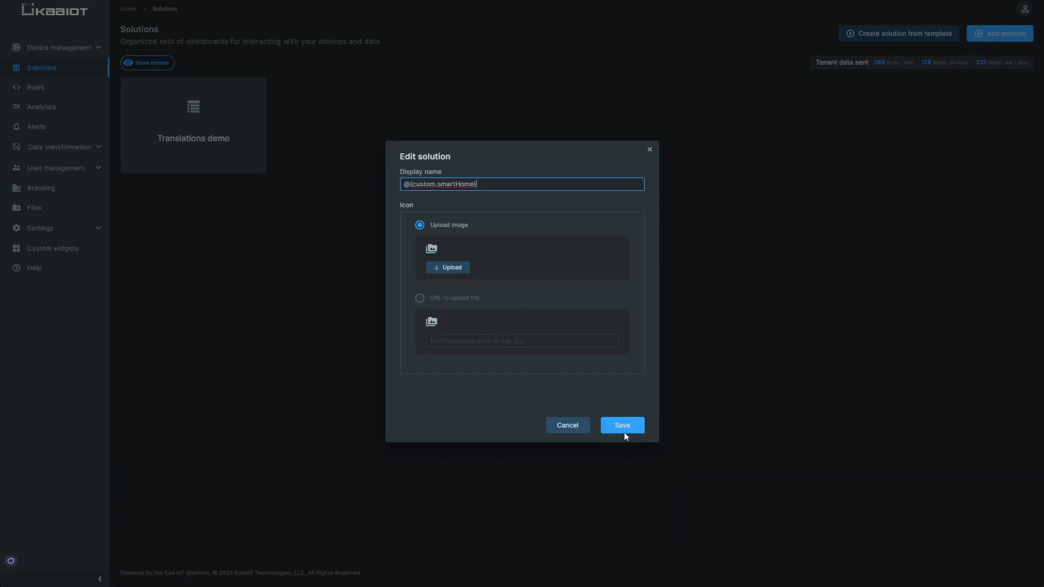
left_click(625, 428)
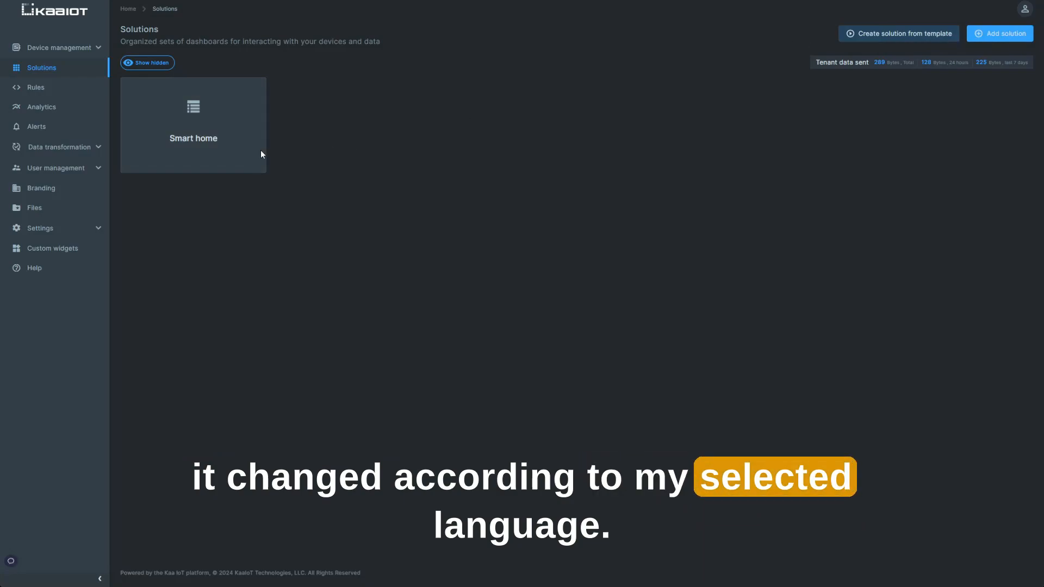
Open the Smart home solution, set the Home dashboard's title to @{custom.homeDashboard} and update the dashboard
left_click(200, 112)
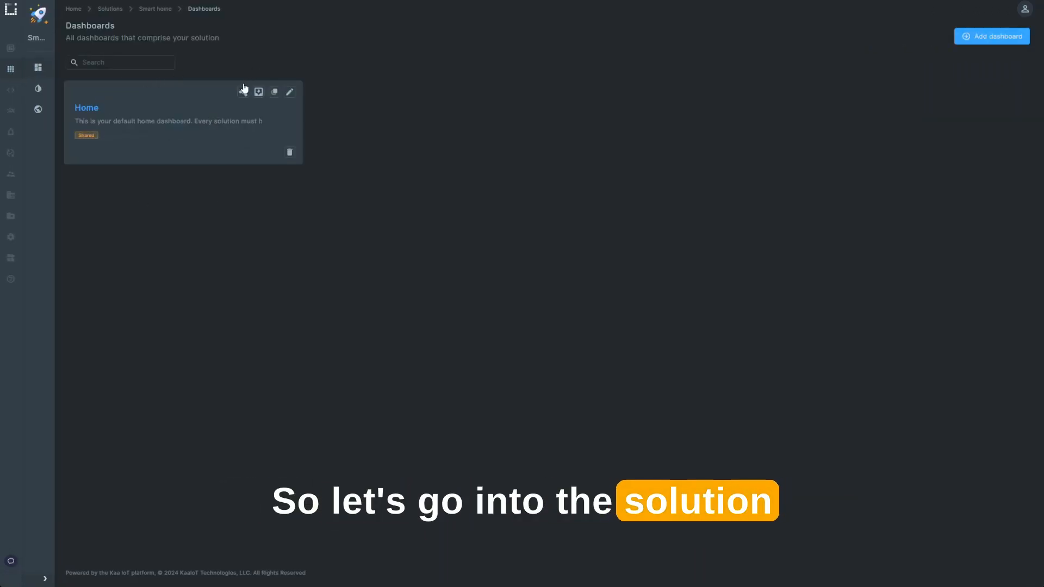
left_click(290, 91)
left_click_drag(508, 207, 374, 210)
type("@{")
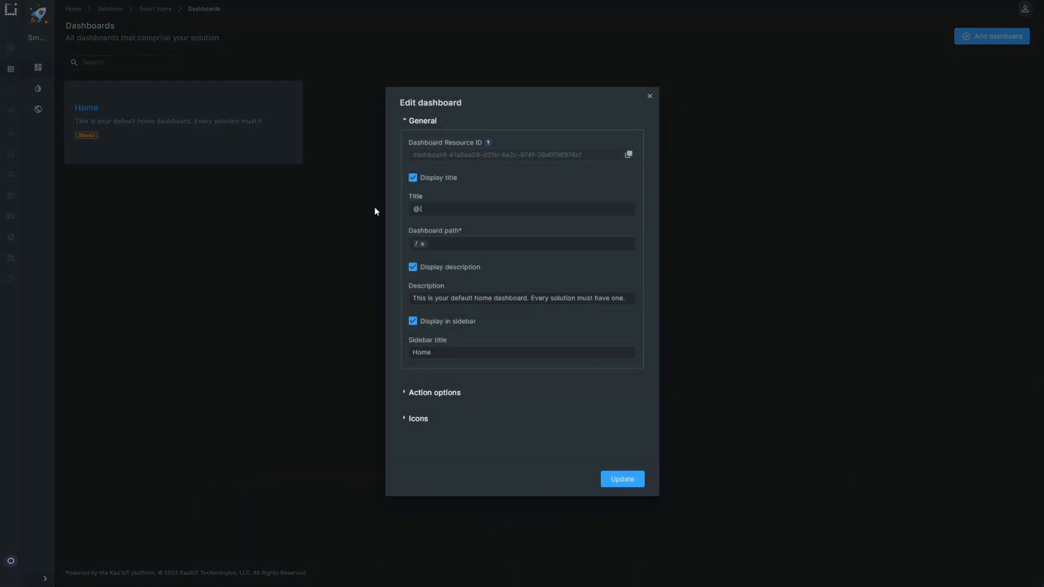
type("custom.homeDashboard}")
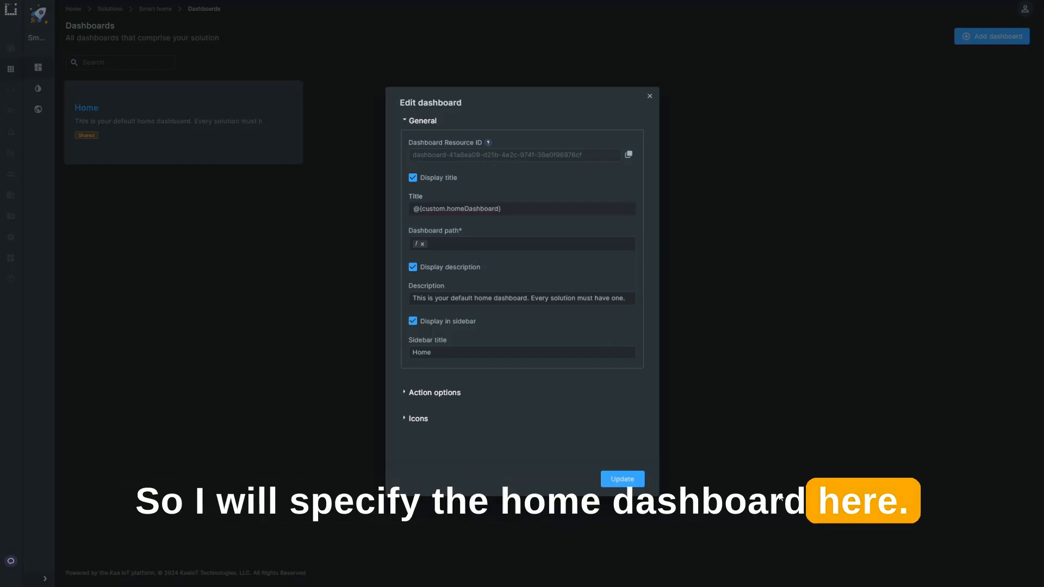
left_click(622, 484)
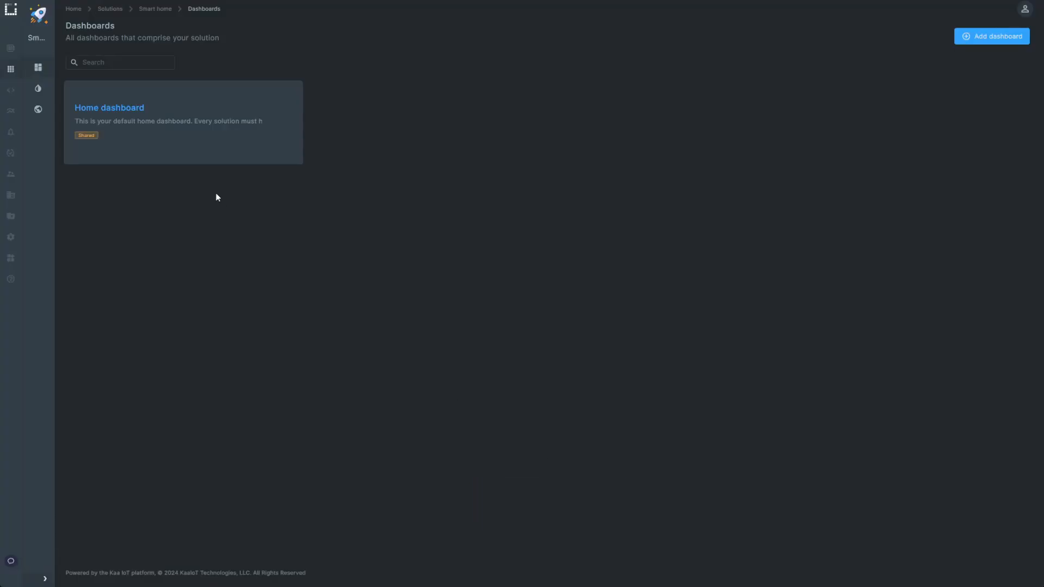
Copy the dashboard's title key into its sidebar title, replacing "Home", and update the dashboard
left_click(291, 93)
left_click(507, 208)
key("ctrl+a")
key("ctrl+c")
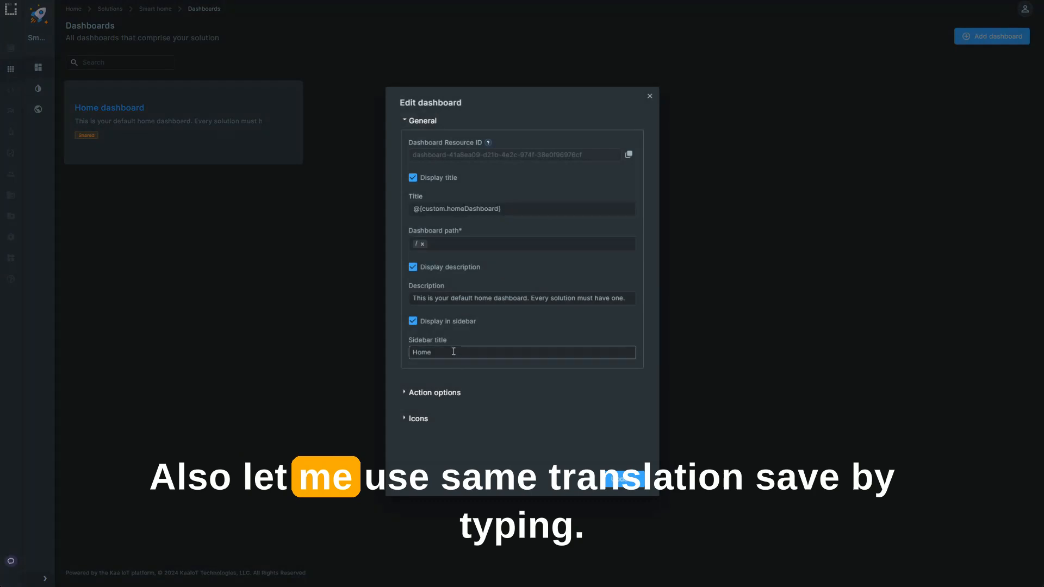
left_click(453, 352)
key("ctrl+a")
key("ctrl+v")
left_click(620, 481)
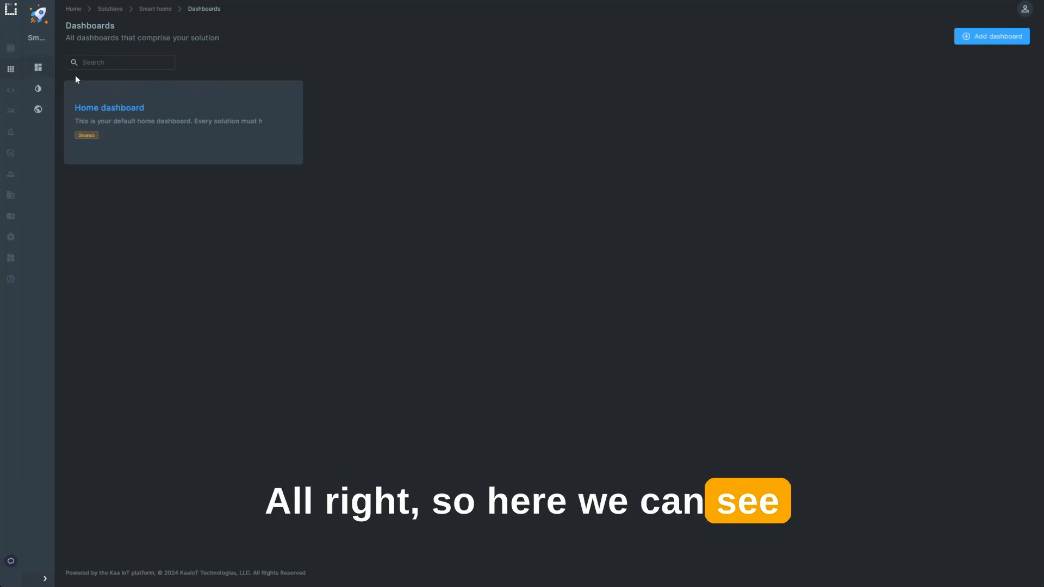
Open the Home dashboard and add a Multi-series line chart widget from the Time series category
mouse_move(38, 68)
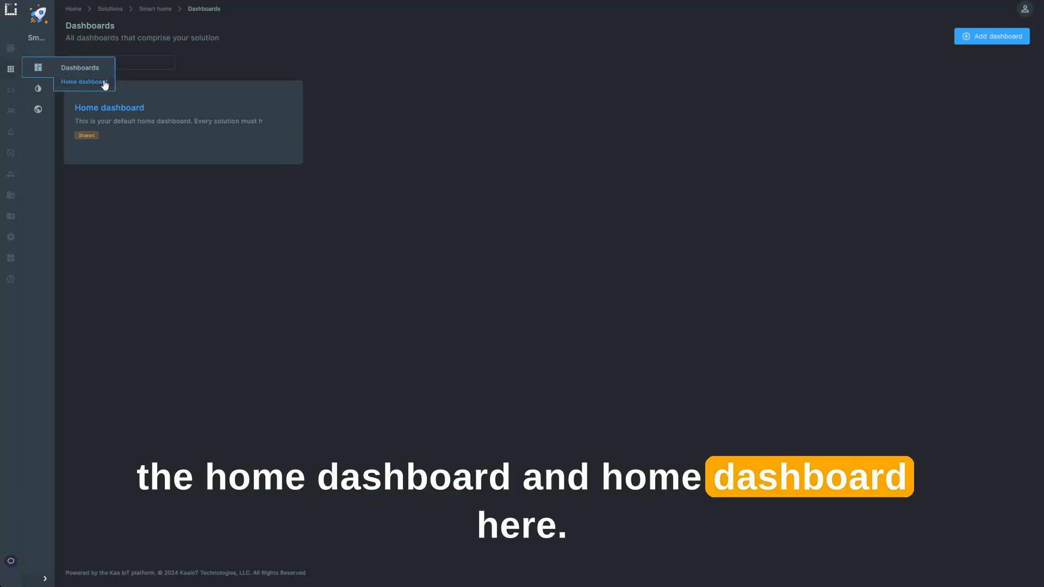
left_click(176, 98)
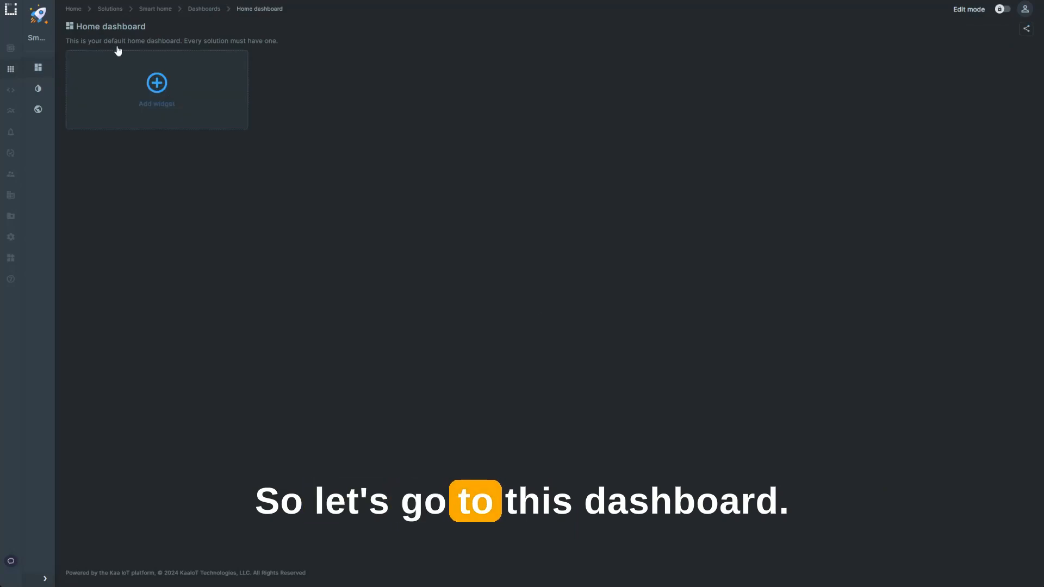
left_click_drag(75, 28, 235, 11)
left_click(350, 60)
left_click(197, 86)
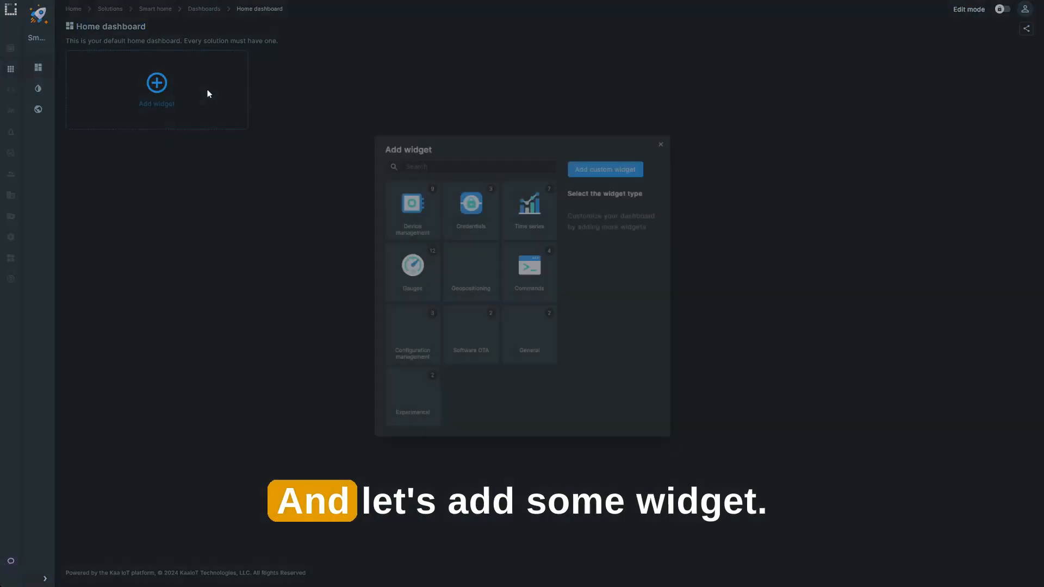
left_click(527, 217)
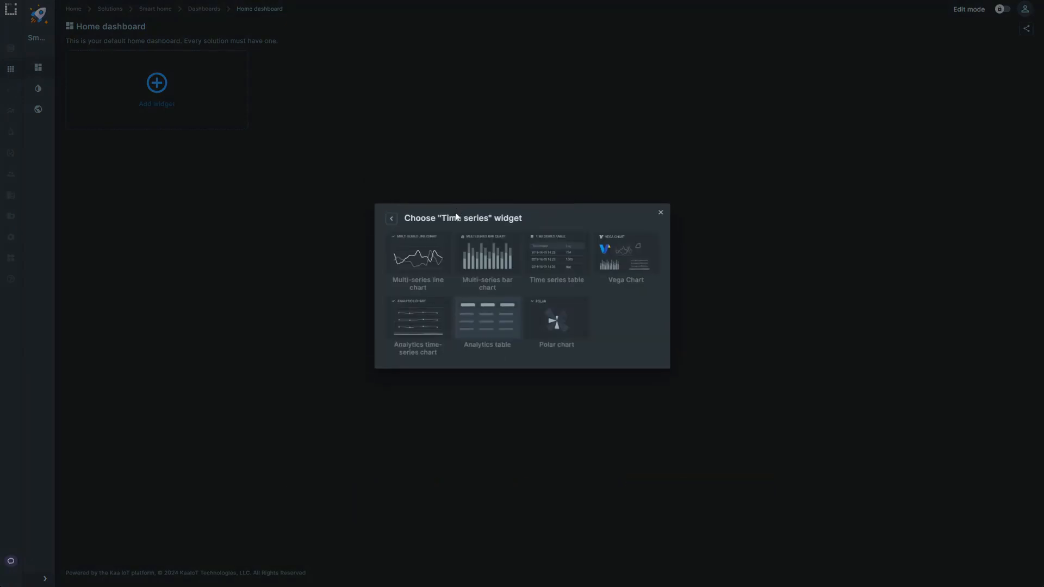
left_click(408, 257)
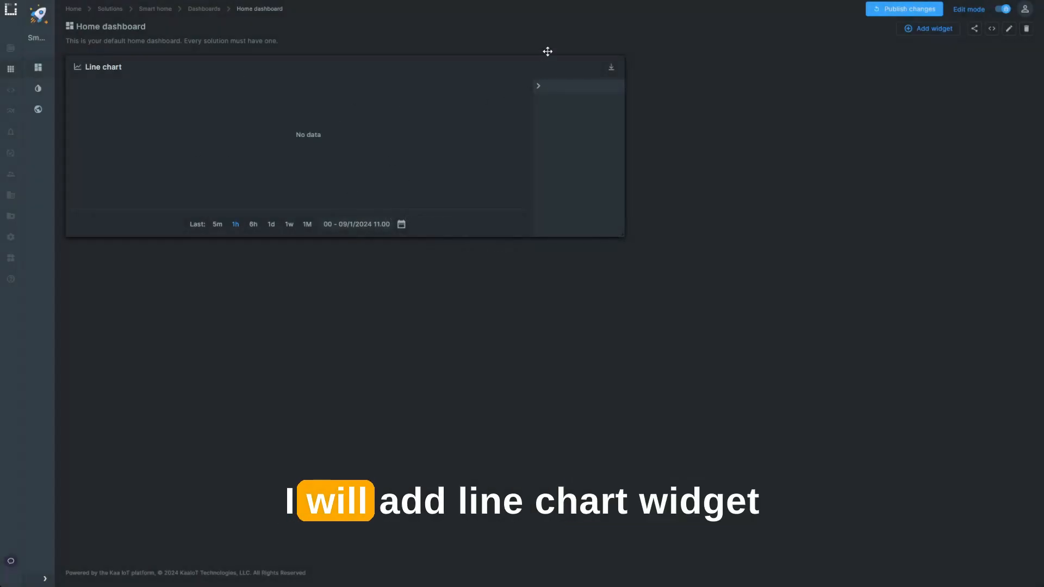
Open the line chart's configuration and set the widget title to the translation key @{custom.temperature}
left_click(566, 68)
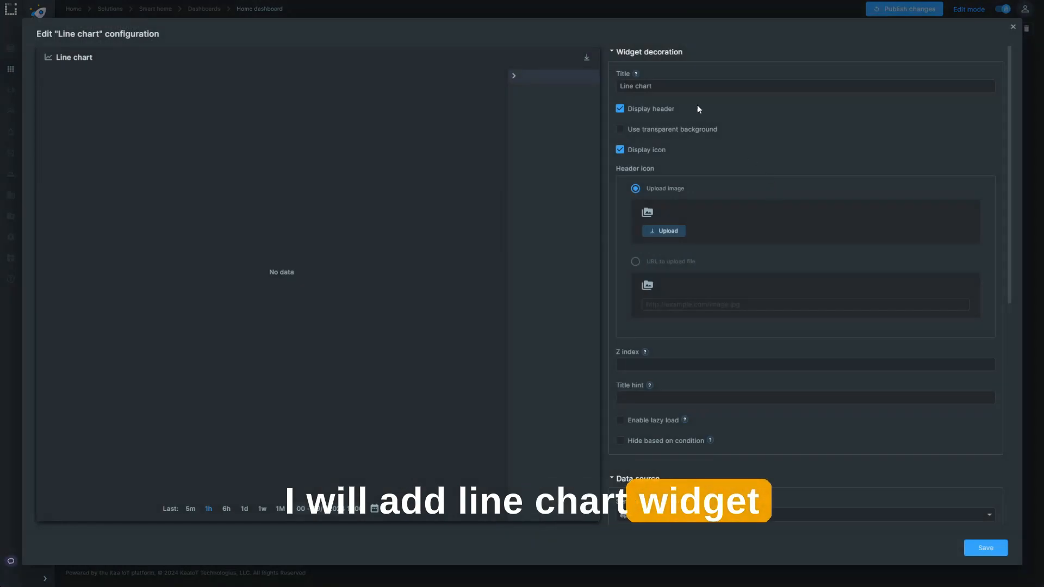
left_click(667, 86)
type("@{")
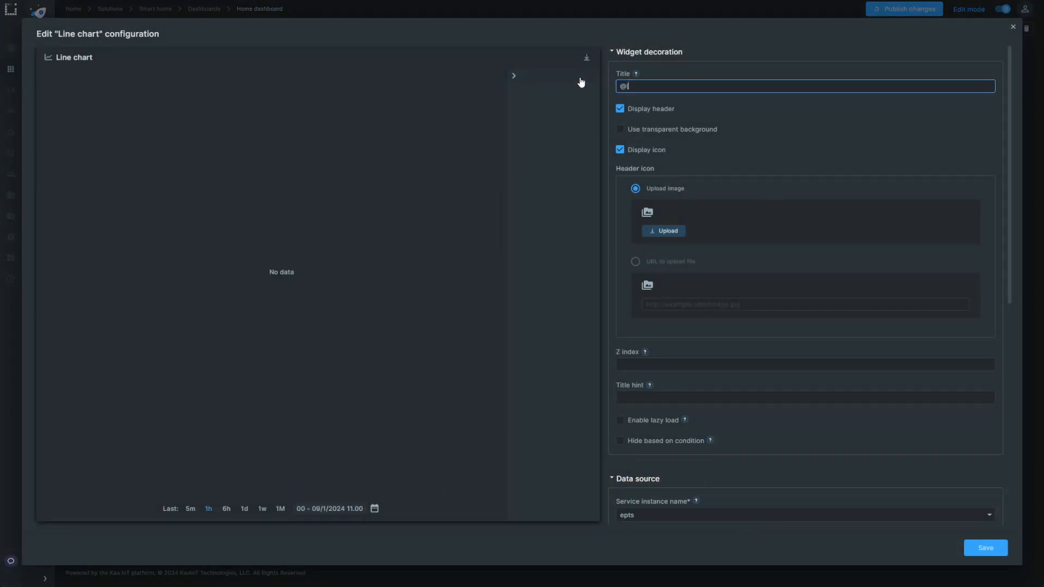
type("custom.t")
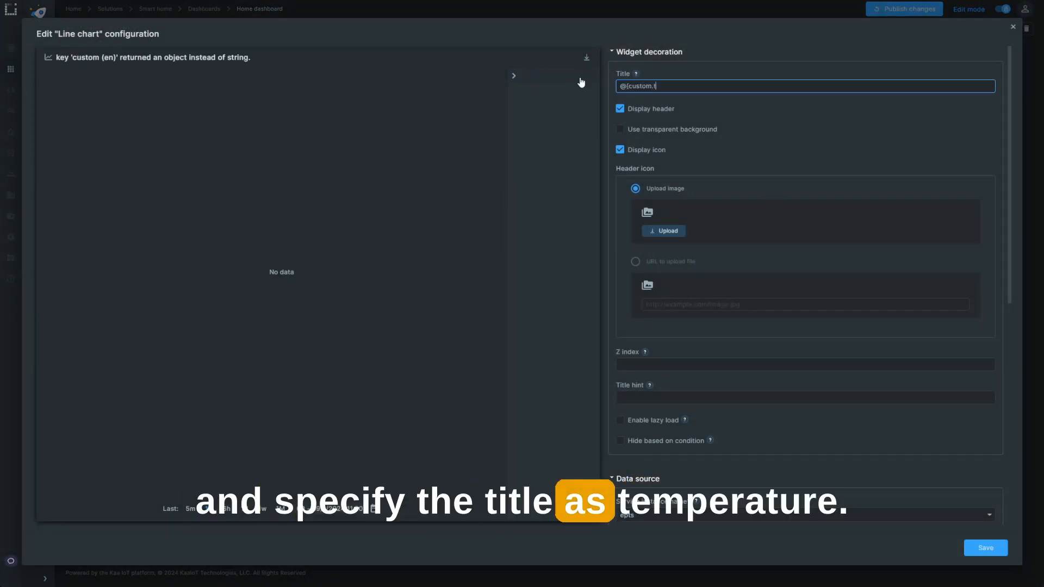
type("emperature}")
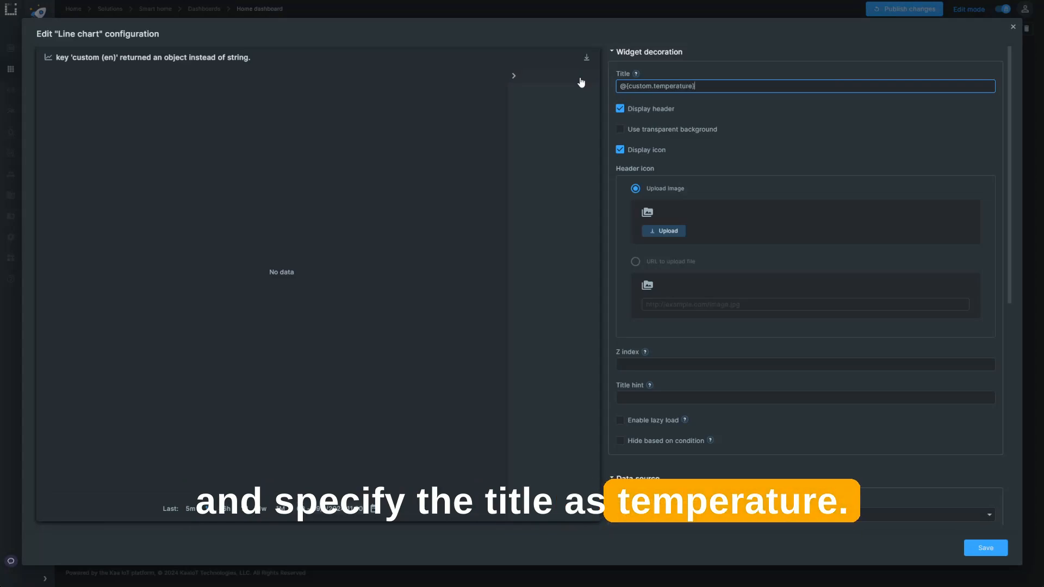
double_click(79, 57)
Select the translations demo application as the line chart's data source
scroll(786, 160, "down", 5)
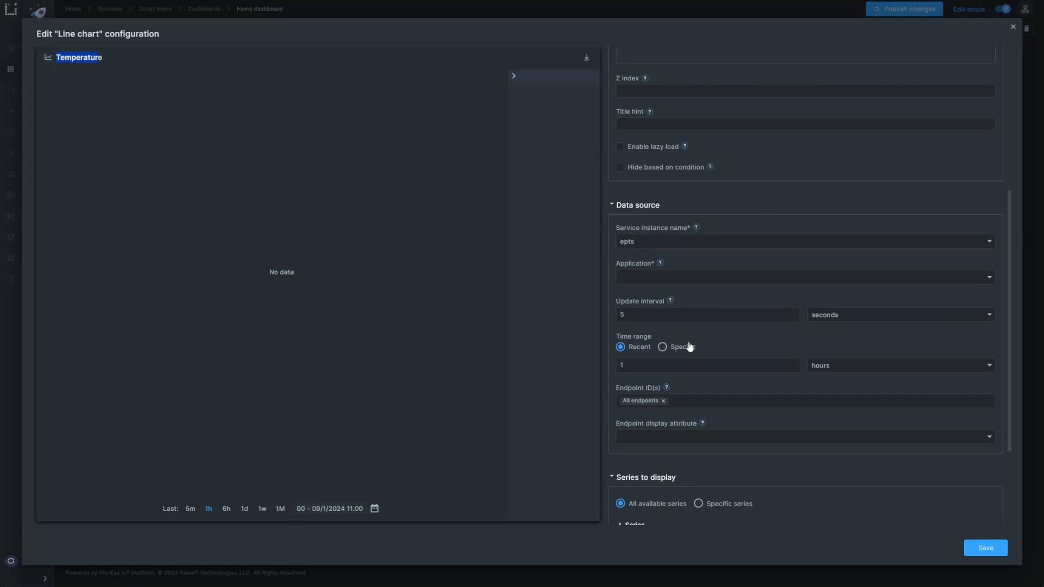
left_click(673, 276)
left_click(670, 291)
Display a specific series in the chart, using the auto~temperature time series with the data value path values.value
scroll(766, 259, "down", 3)
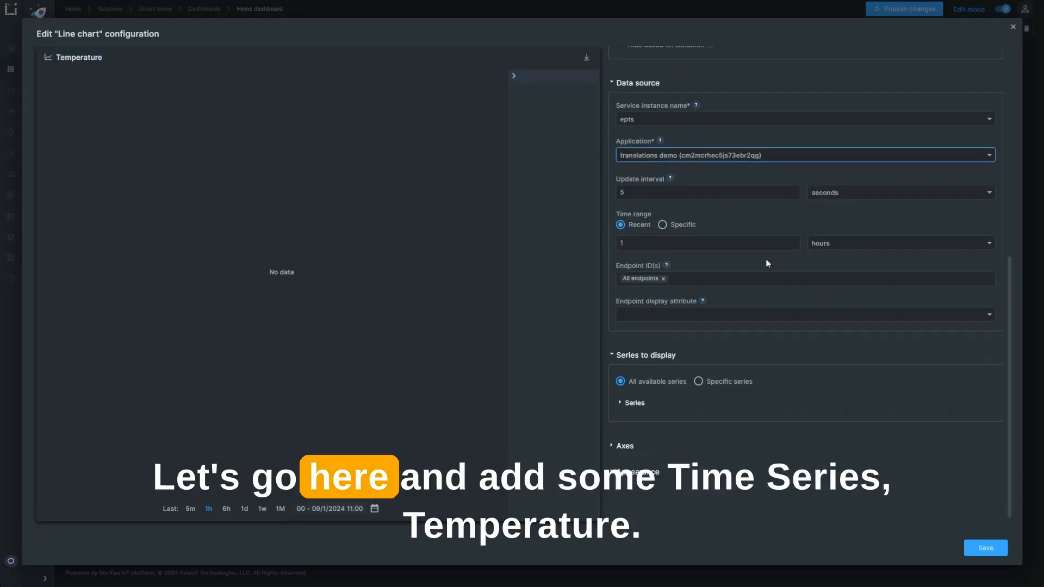
left_click(706, 368)
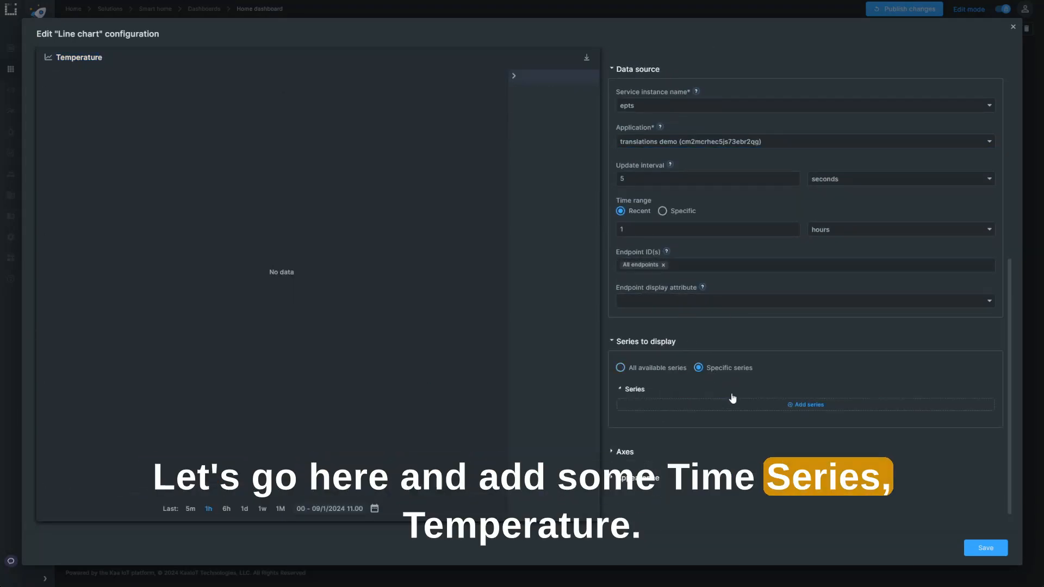
left_click(741, 391)
scroll(741, 390, "down", 2)
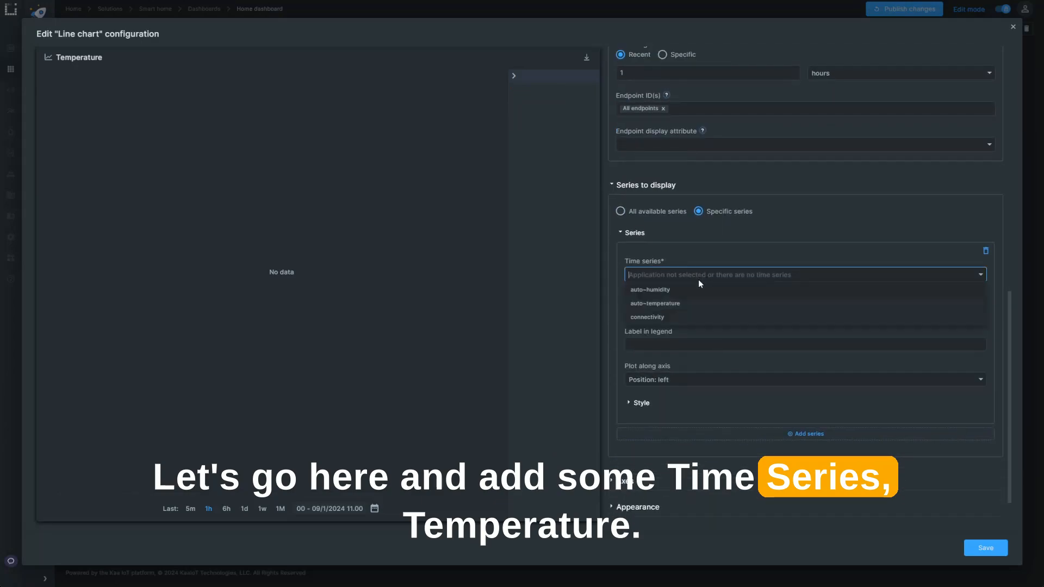
left_click(694, 310)
left_click(700, 320)
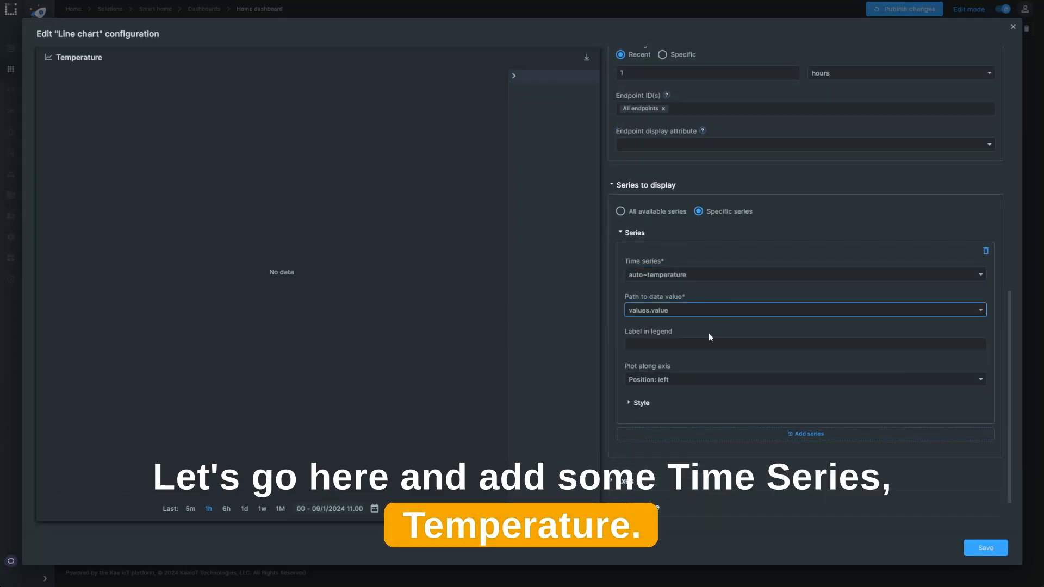
Set the series' legend label to @{custom.temperature} and save the widget configuration
left_click(703, 344)
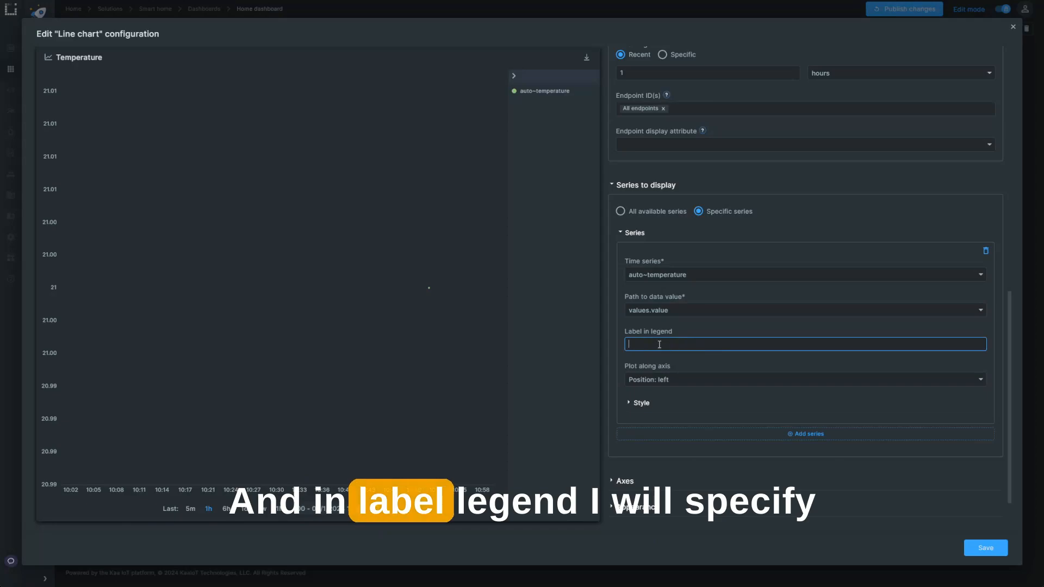
type("@{custom.temperature}")
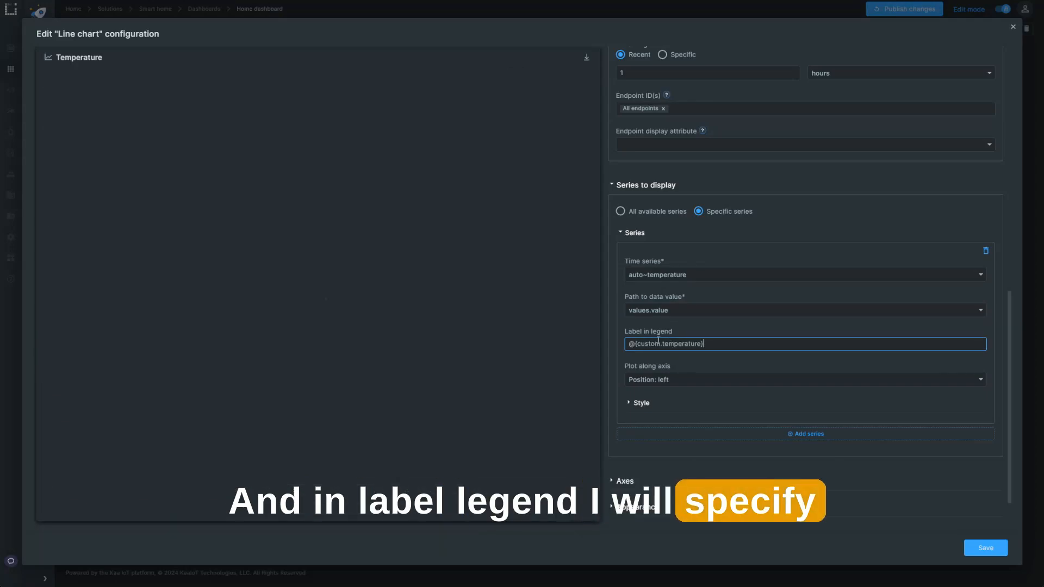
left_click(985, 547)
Resize the Temperature widget to be narrower and taller on the dashboard and publish the changes
left_click_drag(622, 235, 503, 342)
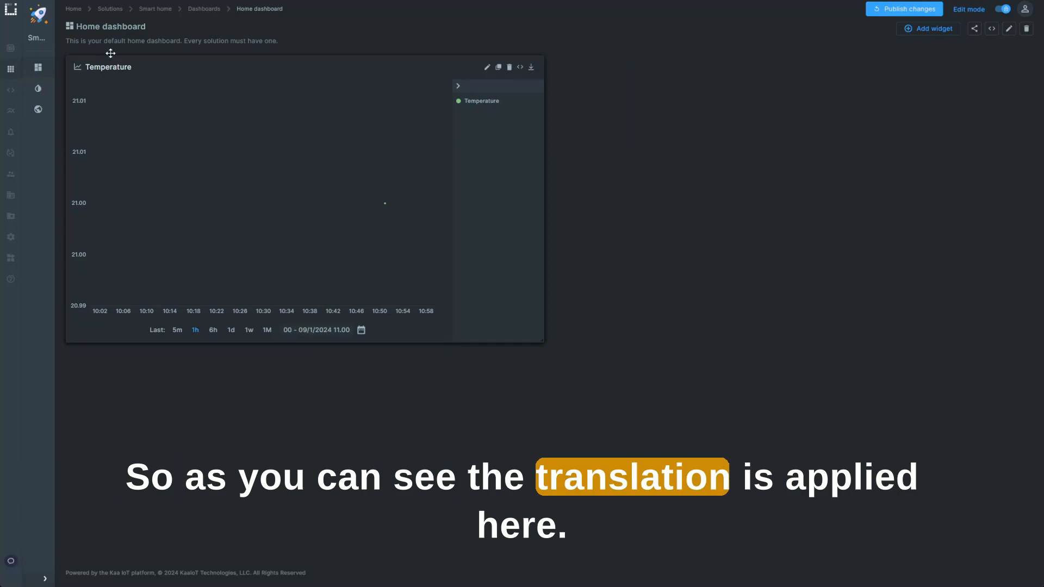
left_click(890, 9)
left_click(550, 338)
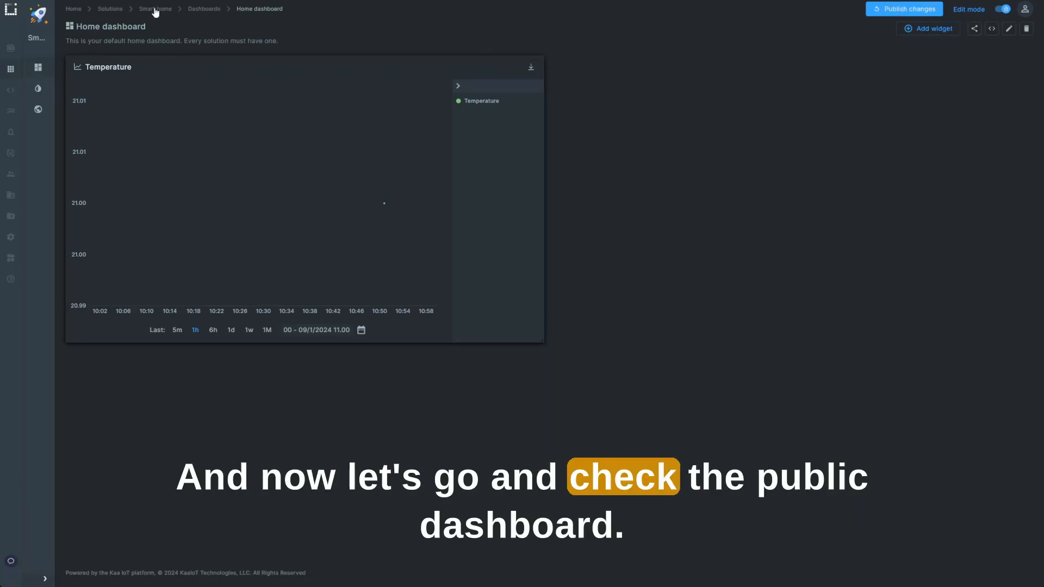
Copy the Home dashboard's public share link, open it in a new browser tab and check the English titles
left_click(204, 8)
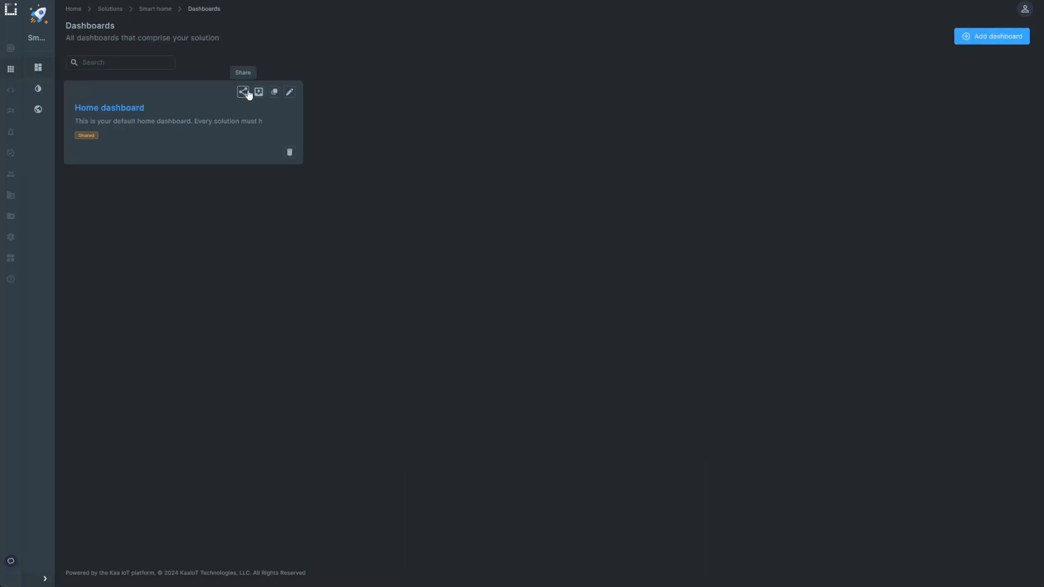
left_click(243, 92)
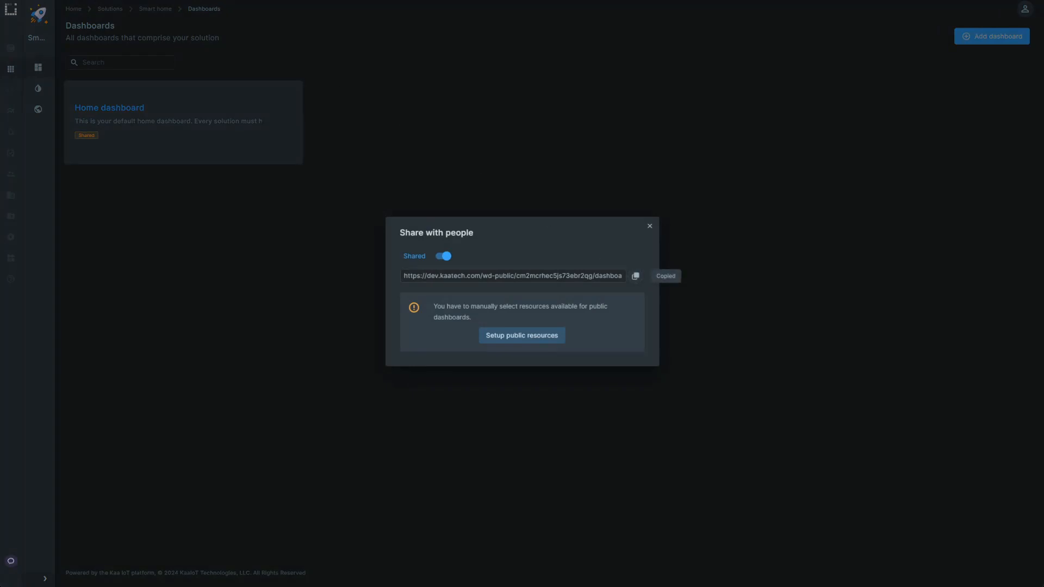
key("ctrl+t")
key("ctrl+v")
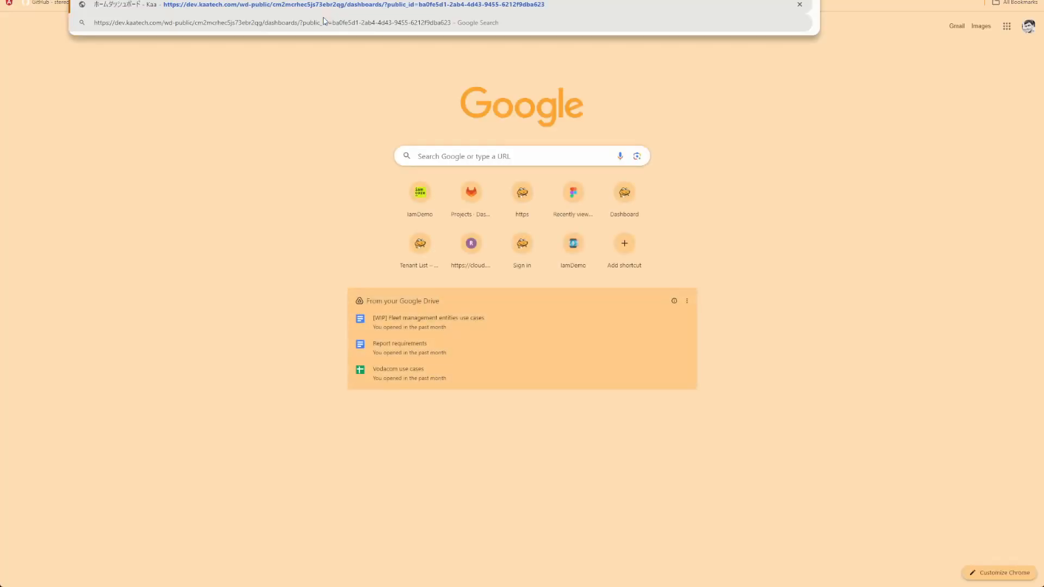
key("Return")
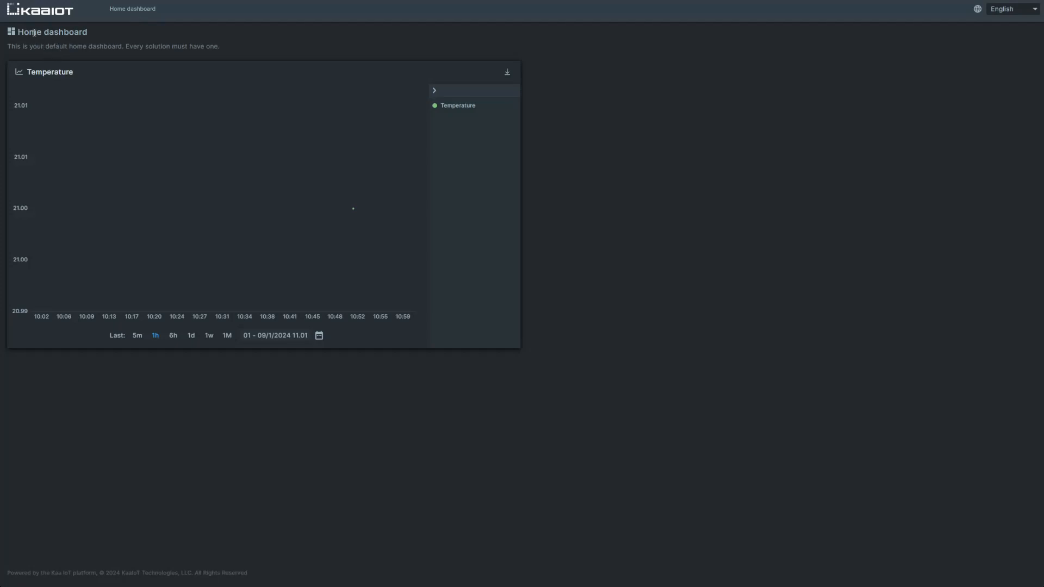
left_click_drag(14, 31, 94, 33)
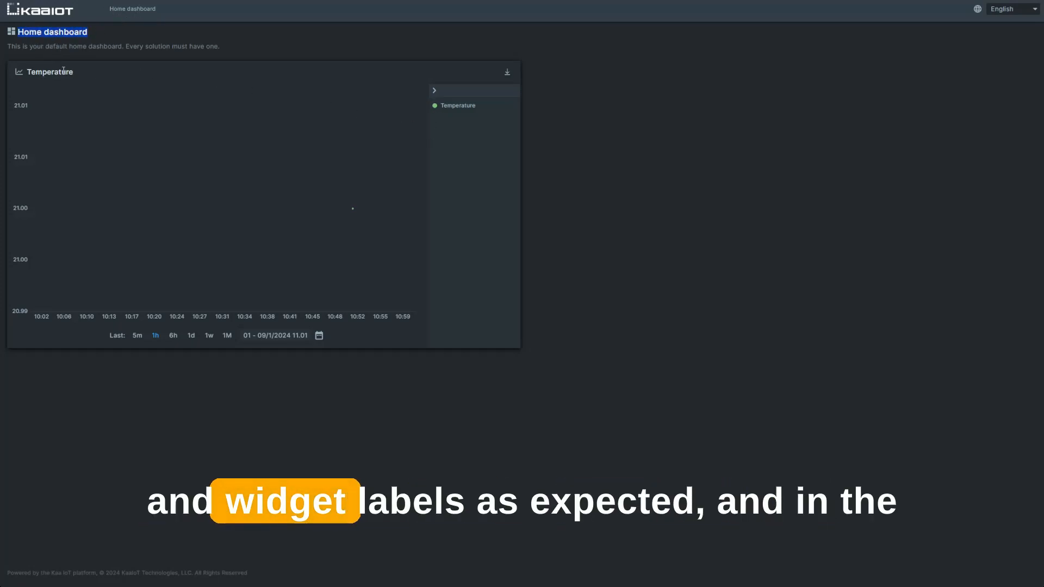
left_click(960, 119)
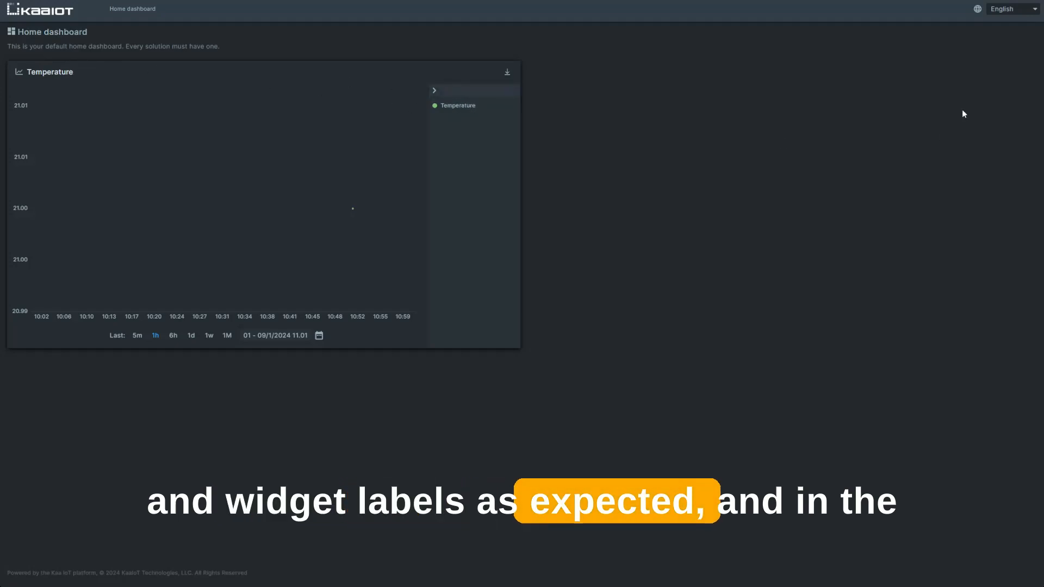
Switch the public dashboard's language to Hebrew and check the dashboard title and navigation label
left_click(1007, 11)
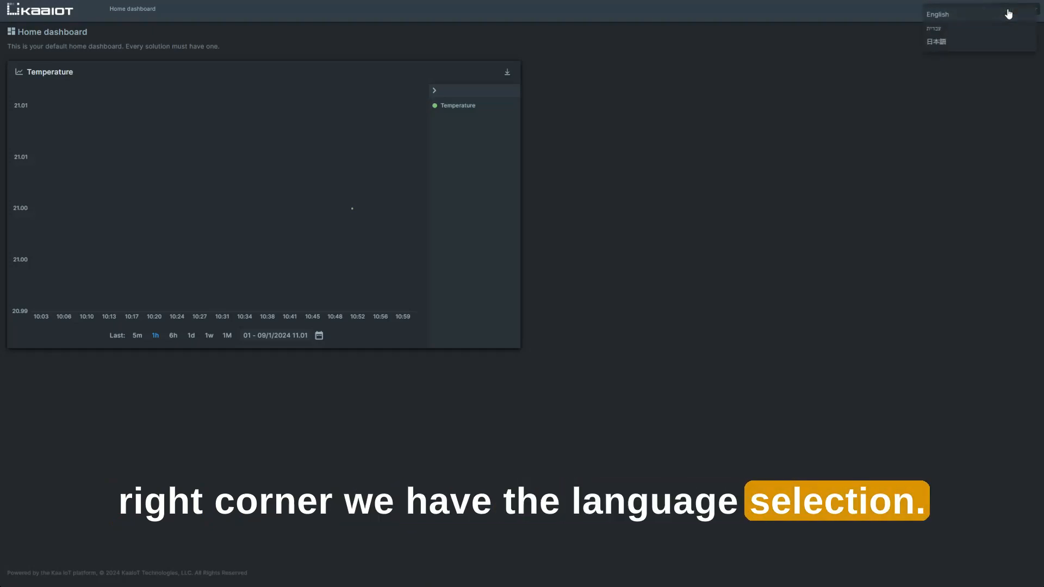
left_click(946, 32)
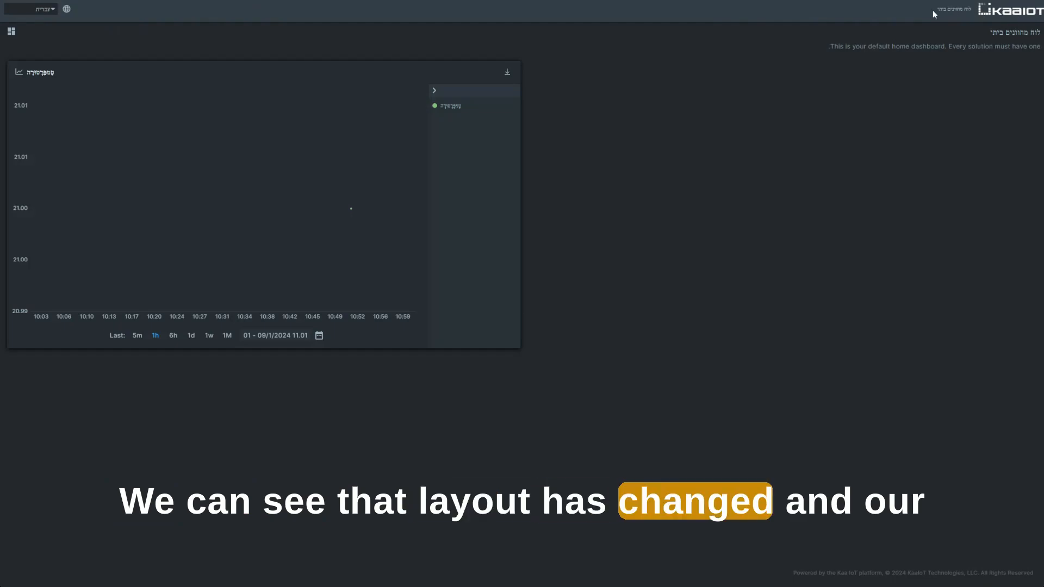
left_click_drag(988, 33, 1024, 36)
left_click_drag(936, 10, 956, 10)
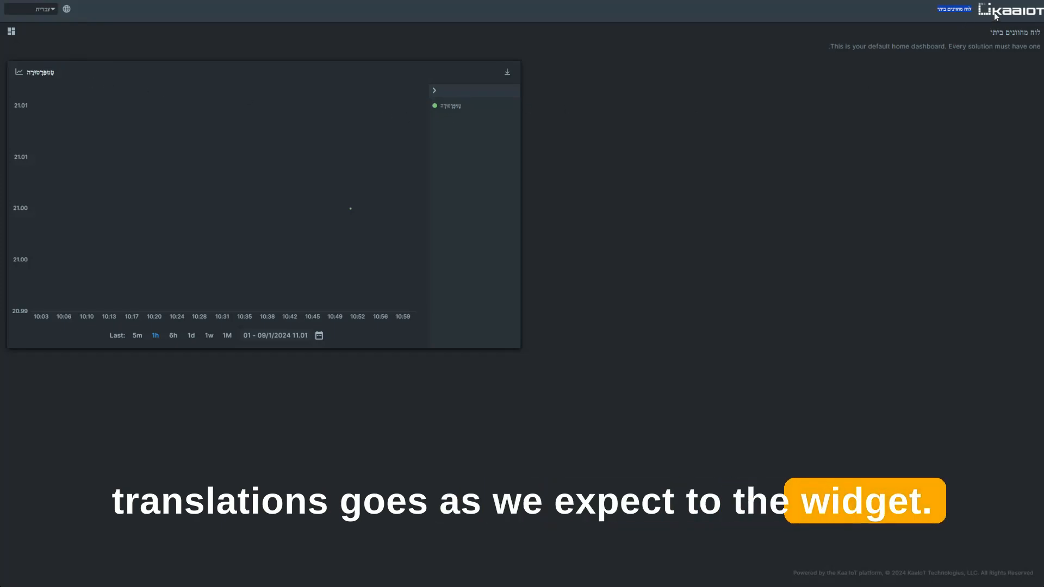
Change the public dashboard's language to Japanese (日本語)
left_click(34, 40)
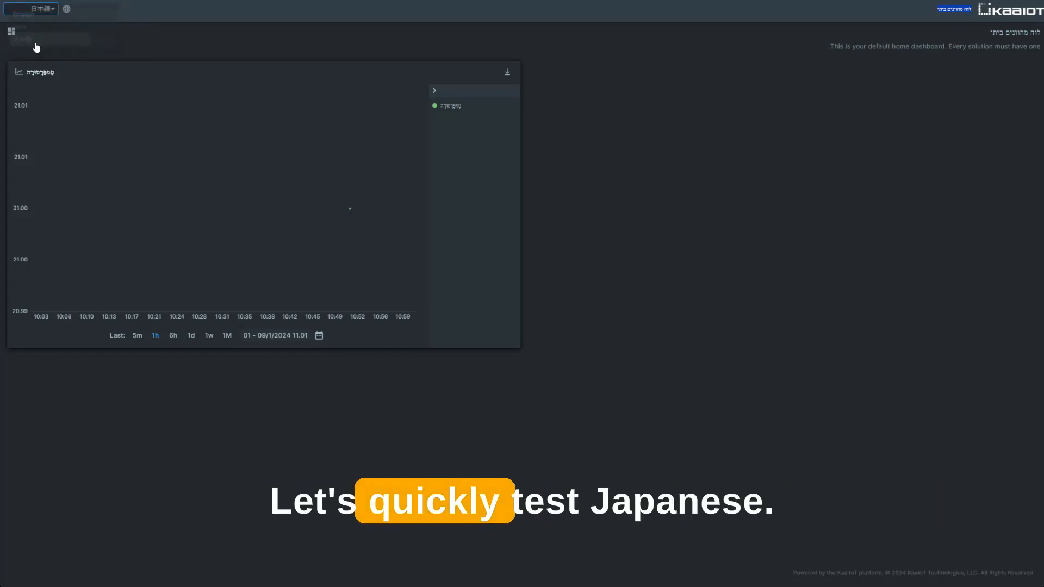